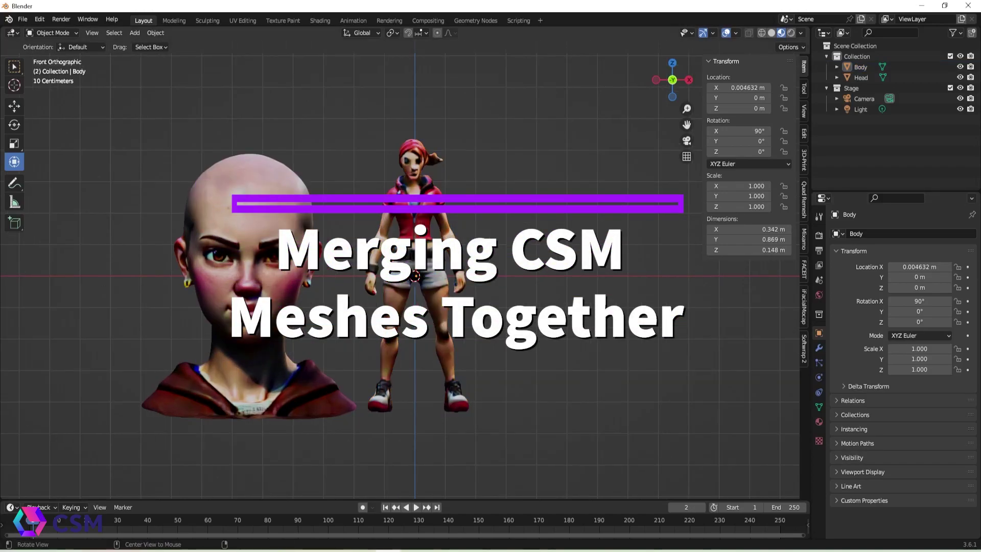
- Scale the Head mesh down to about 0.247 so it approaches the size of the body's head
middle_click_drag(555, 328, 527, 330)
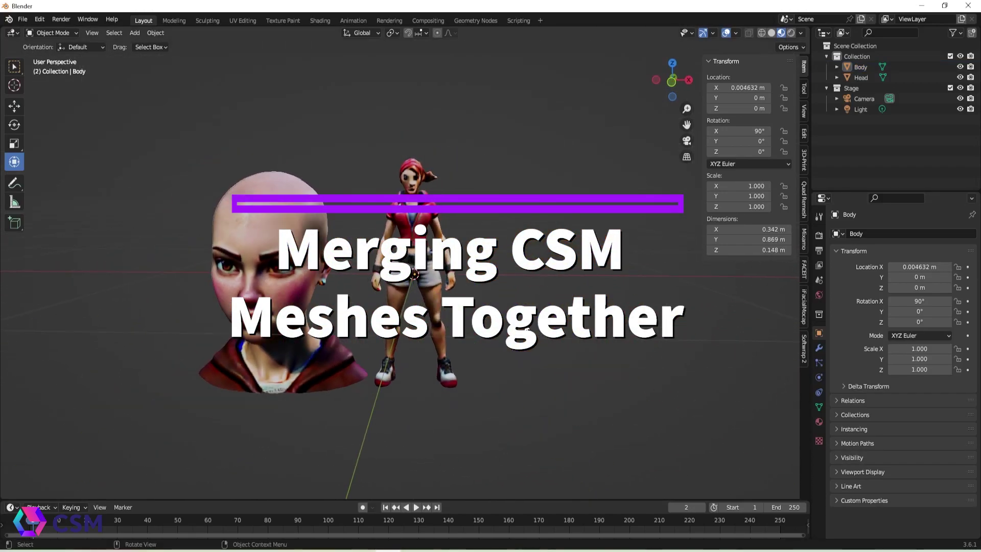
left_click(315, 269)
key("KP_1")
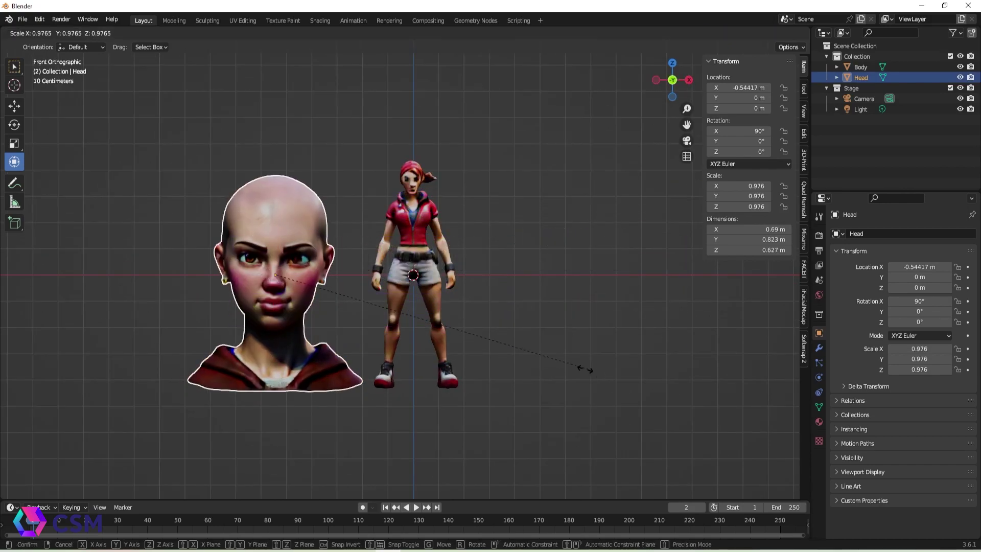
key("s")
left_click(335, 303)
- Move the Head along X to about -0.004 m and up along Z to about 0.349 m, over the body's original head
key("g")
key("x")
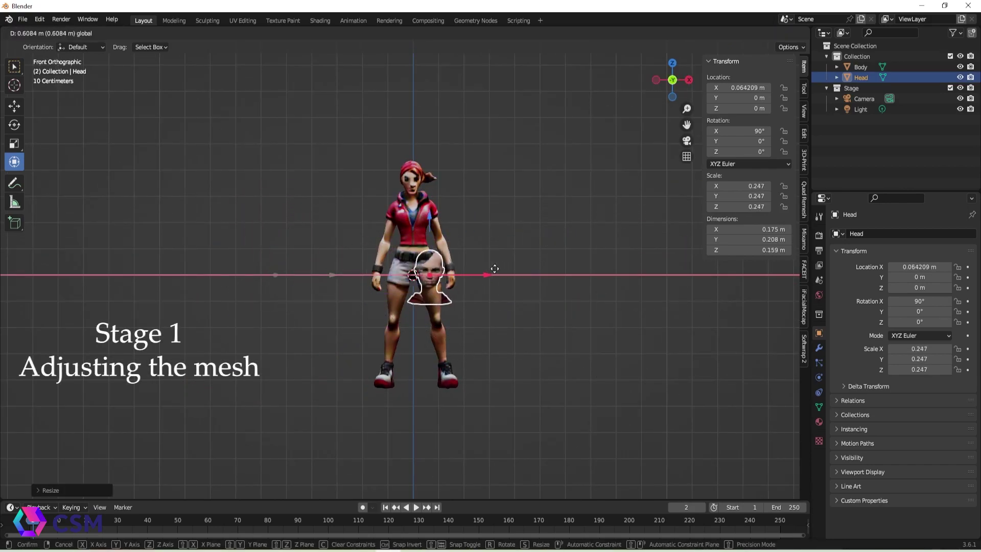
left_click(481, 268)
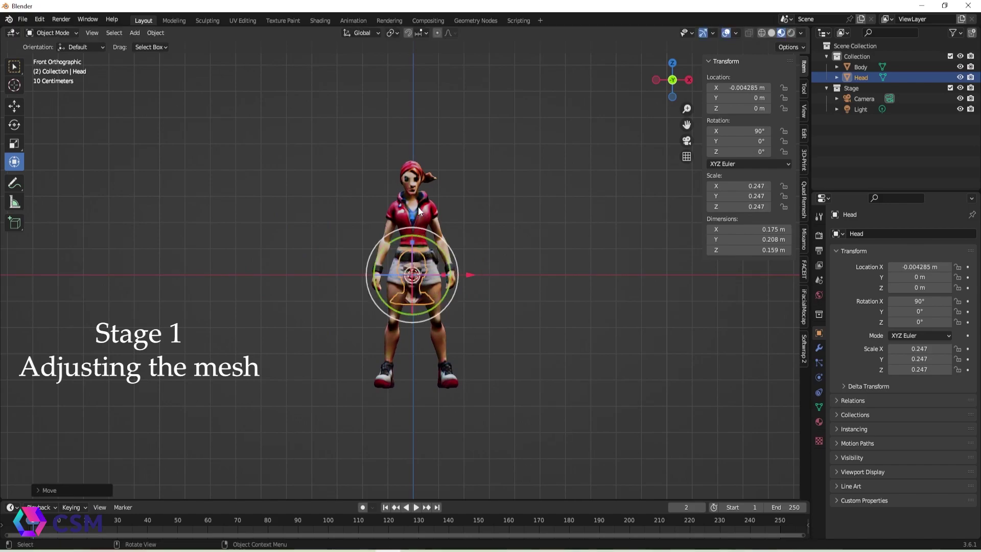
key("g")
key("z")
left_click(499, 163)
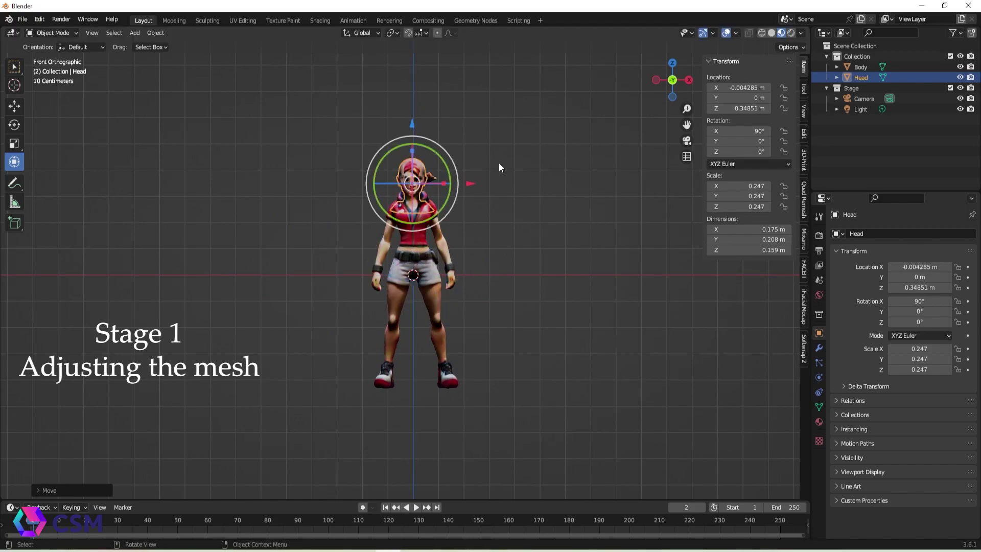
- Shift the Head along Y to about -0.02 m and scale it down to about 0.204 to match the body's proportions
key("KP_Decimal")
middle_click_drag(556, 195, 568, 258)
key("g")
key("y")
left_click(460, 189)
key("s")
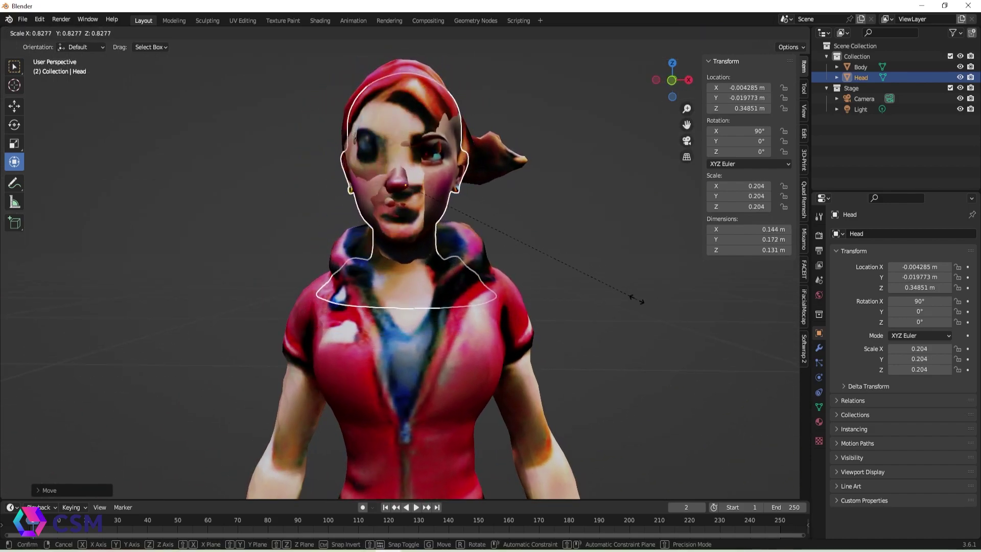
left_click(635, 296)
- Fine-tune the Head from the side, setting Y to about -0.0196 m and tilting its X rotation to about 88.3°
middle_click_drag(635, 296, 491, 300)
key("y")
left_click(463, 187)
scroll(558, 250, "down", 2)
scroll(584, 287, "down", 1)
left_click(566, 292)
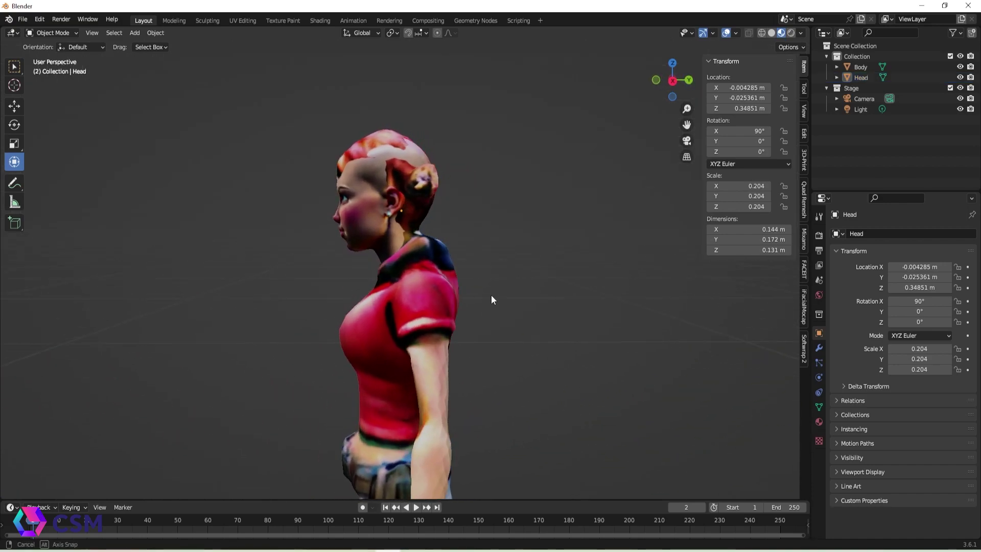
left_click(366, 211)
mouse_move(459, 211)
left_mouse_down()
mouse_move(465, 5)
mouse_move(463, 222)
mouse_move(469, 211)
left_mouse_up()
mouse_move(496, 267)
middle_mouse_down()
mouse_move(593, 273)
mouse_move(329, 272)
mouse_move(499, 271)
middle_mouse_up()
left_click(553, 269)
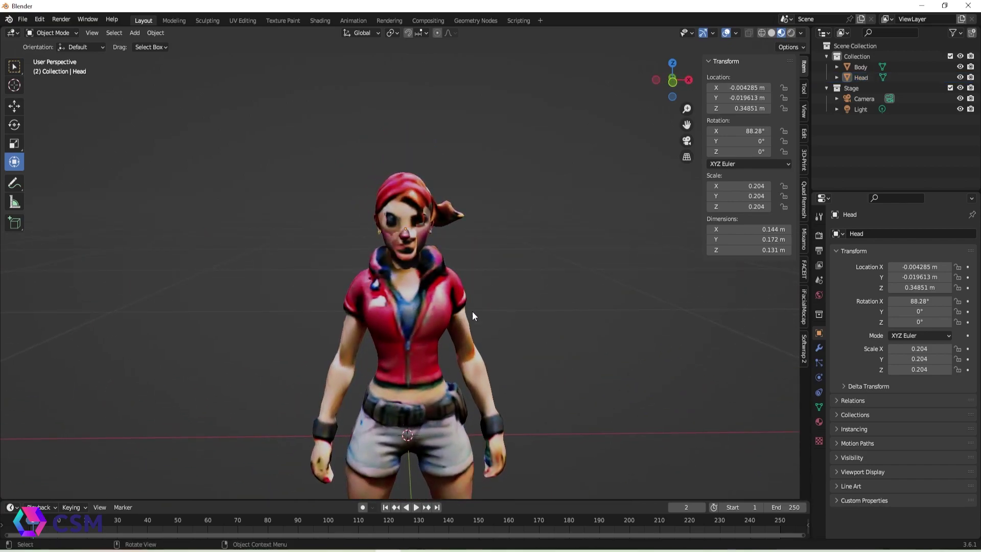
- Apply Shade Smooth to both the Body and the Head meshes
middle_click_drag(472, 311, 408, 239)
left_click(406, 237)
right_click(404, 239)
left_click(403, 238)
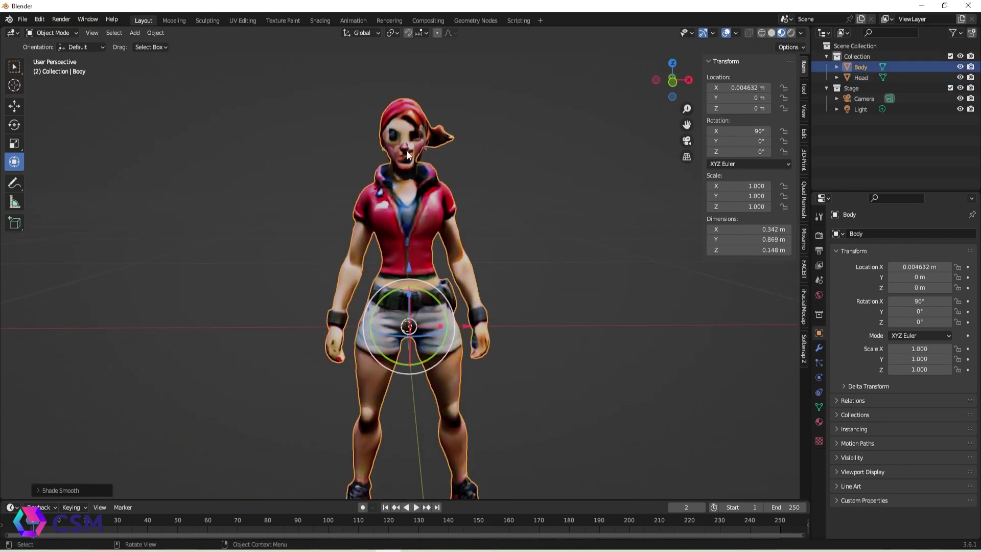
left_click(421, 143)
right_click(421, 144)
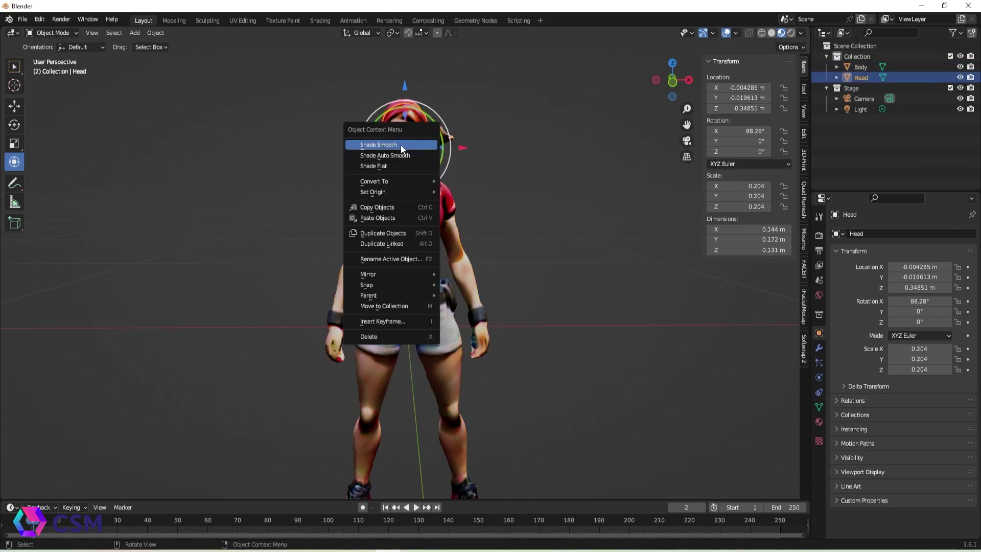
left_click(401, 144)
left_click(522, 200)
- Move the Body and Head together up along Z by about 0.426 m so the feet stand on the ground line
middle_click_drag(523, 200, 442, 210)
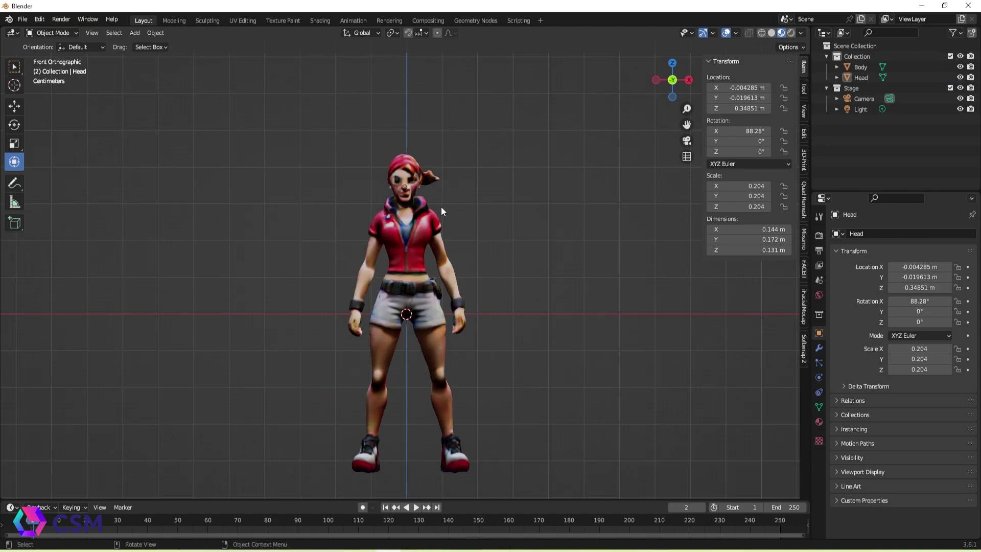
key("a")
left_click_drag(407, 204, 406, 506)
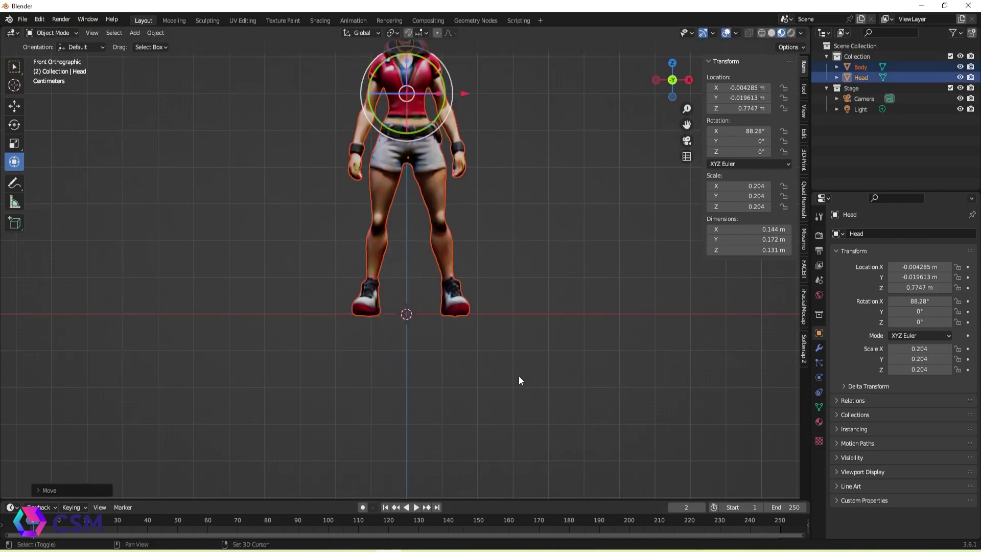
middle_click_drag(519, 381, 505, 476, "shift")
scroll(484, 189, "up", 2)
- Apply all transforms to the Body mesh
left_click(415, 250)
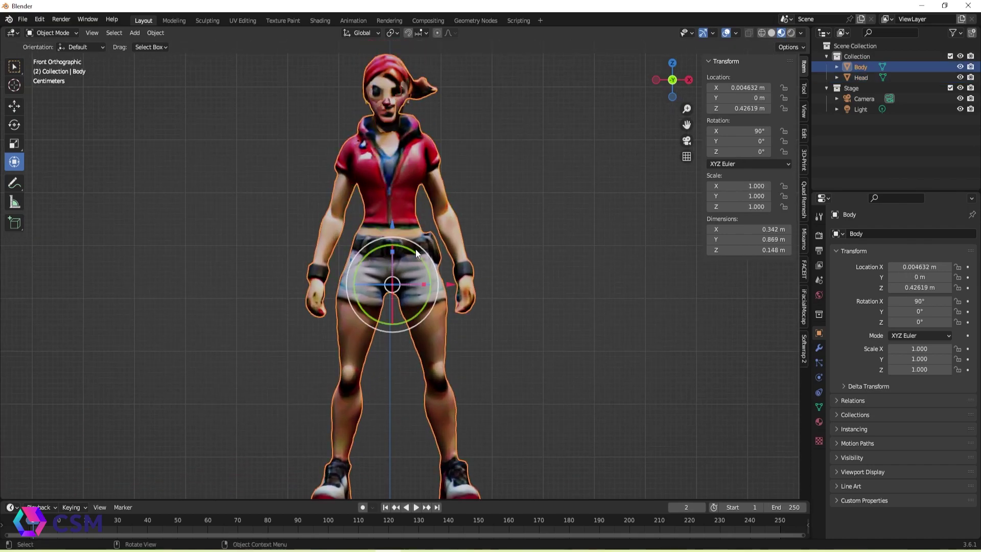
left_click(156, 33)
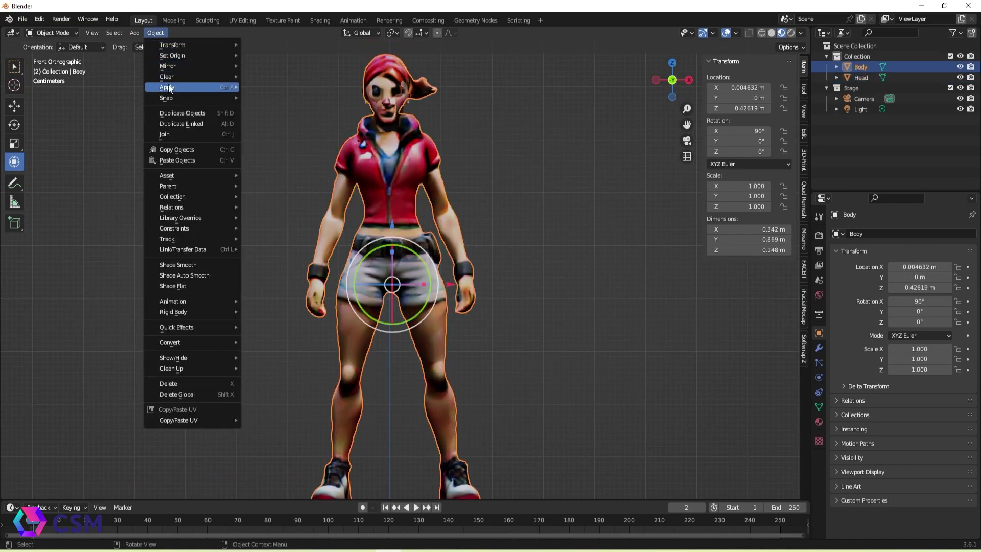
mouse_move(185, 92)
left_click(288, 120)
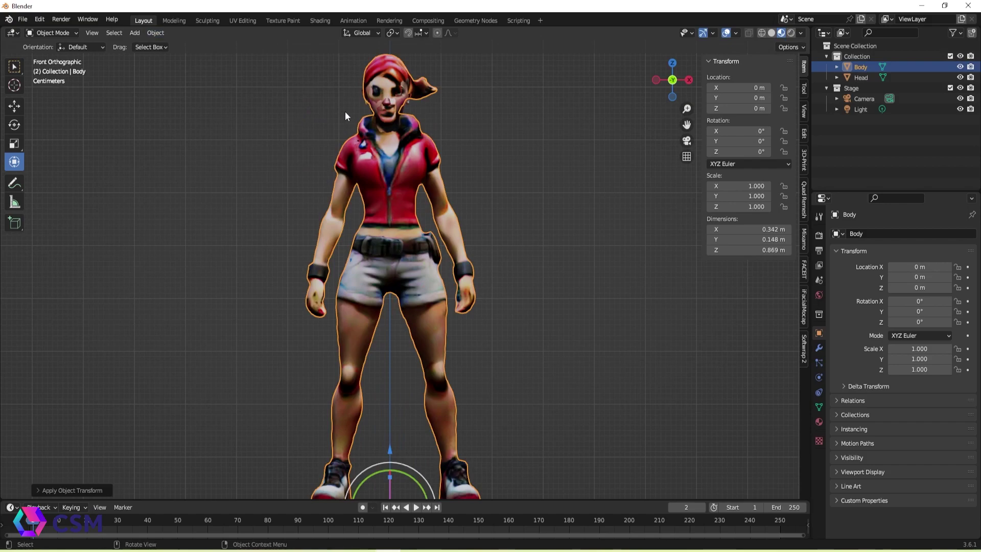
- Put the Body mesh into Sculpt Mode and choose the Smooth brush for work on its original head
left_click(401, 103)
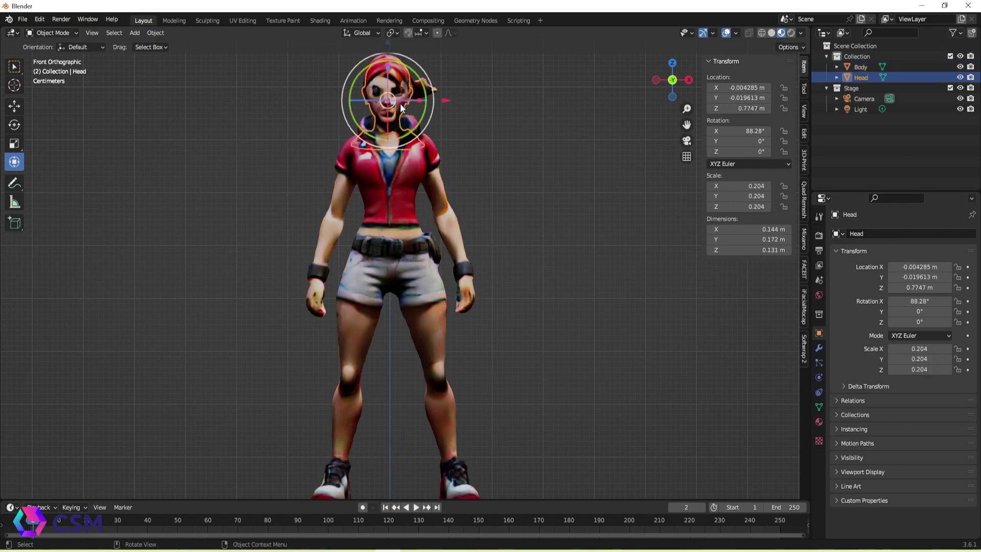
middle_click_drag(459, 102, 398, 108)
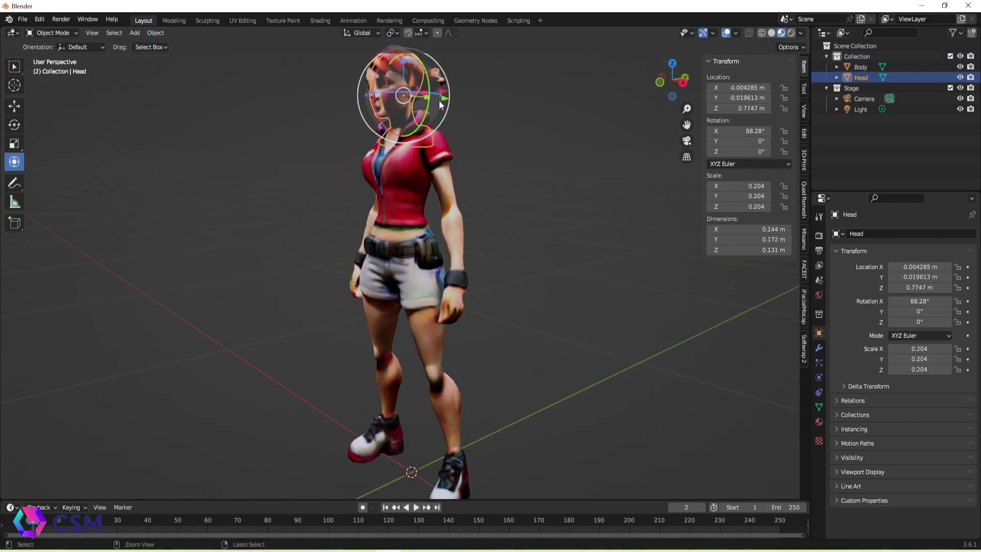
key("KP_Decimal")
scroll(438, 110, "down", 2)
middle_click_drag(412, 332, 406, 255, "shift")
left_click(377, 103)
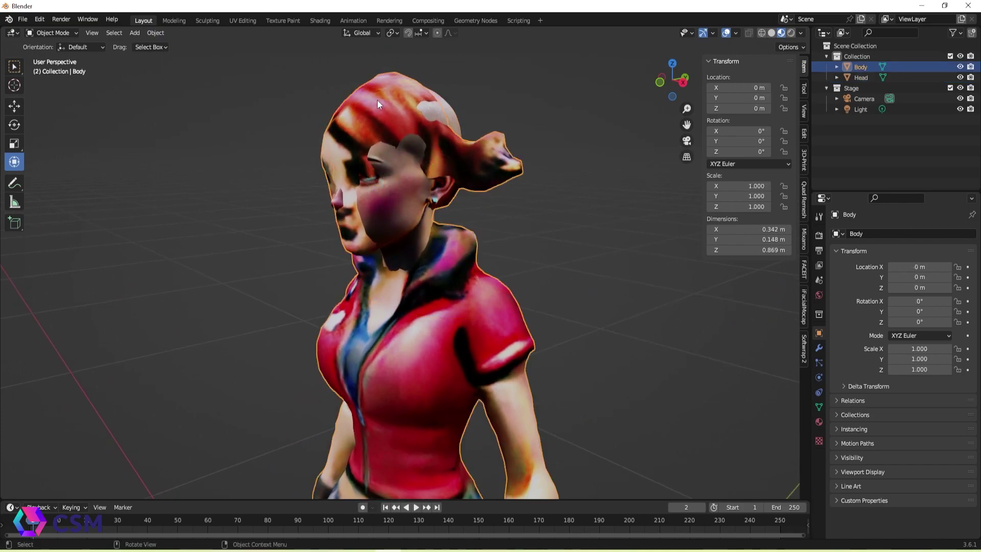
key("ctrl+Tab")
left_click(14, 233)
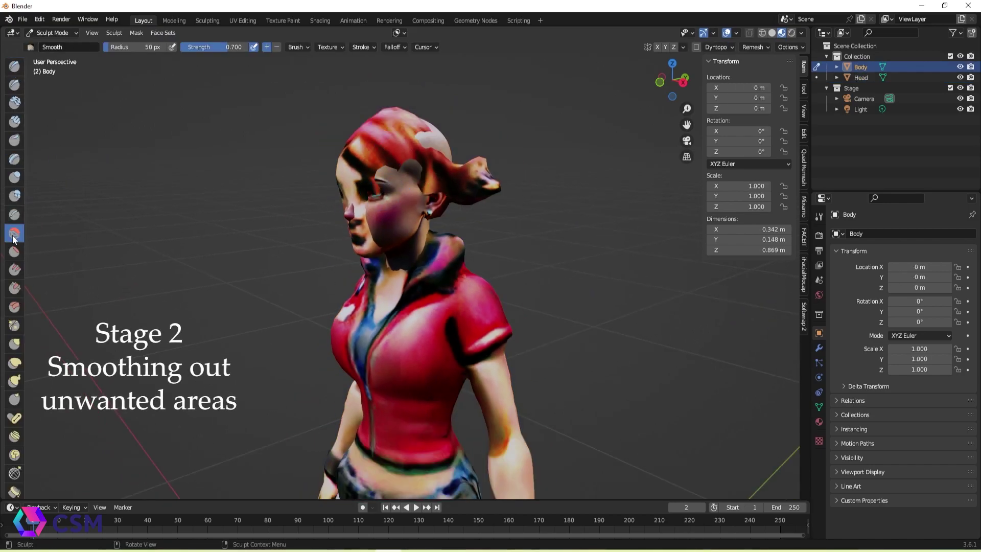
- Smooth away the Body's original head and hair, at a strength of about 0.833, so they shrink inside the new head
mouse_move(299, 147)
left_mouse_down("alt")
mouse_move(402, 150)
mouse_move(404, 200)
left_mouse_up("alt")
mouse_move(327, 153)
left_mouse_down("alt")
mouse_move(388, 153)
mouse_move(399, 164)
left_mouse_up("alt")
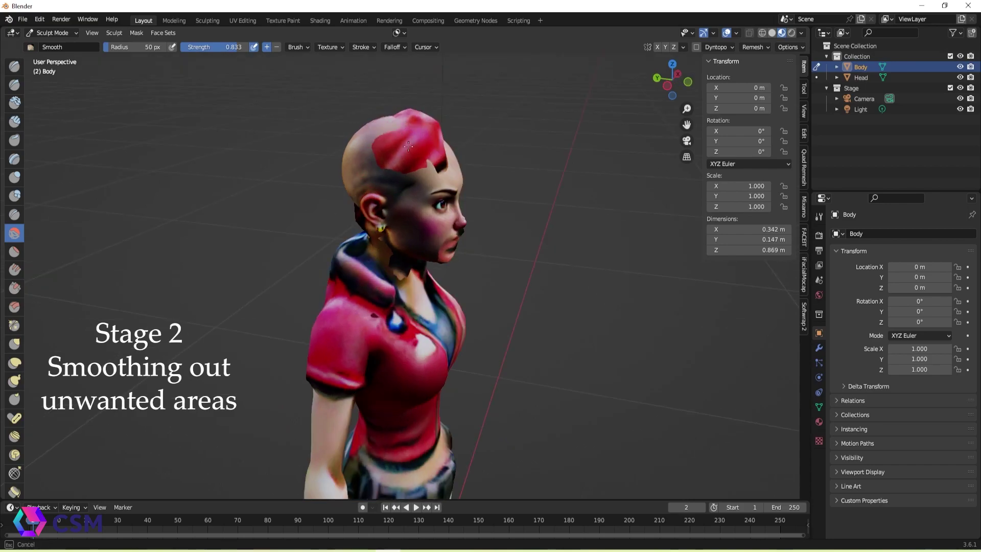
mouse_move(491, 148)
left_mouse_down("alt")
mouse_move(358, 156)
mouse_move(284, 127)
left_mouse_up("alt")
mouse_move(434, 154)
left_mouse_down()
mouse_move(455, 187)
mouse_move(419, 159)
left_mouse_up()
mouse_move(432, 159)
left_mouse_down()
mouse_move(409, 194)
mouse_move(384, 184)
left_mouse_up()
mouse_move(388, 176)
left_mouse_down()
mouse_move(370, 194)
mouse_move(393, 207)
left_mouse_up()
left_click_drag(390, 235, 386, 207, "alt")
mouse_move(387, 207)
middle_mouse_down()
mouse_move(413, 158)
mouse_move(404, 220)
middle_mouse_up()
- Switch sculpting to the Head mesh and refine its shape with the Elastic Deform and Smooth brushes
key("alt+q")
key("x")
mouse_move(346, 215)
middle_mouse_down()
mouse_move(322, 204)
mouse_move(439, 204)
mouse_move(366, 226)
mouse_move(405, 206)
mouse_move(441, 204)
mouse_move(380, 183)
middle_mouse_up()
middle_click_drag(398, 140, 345, 143)
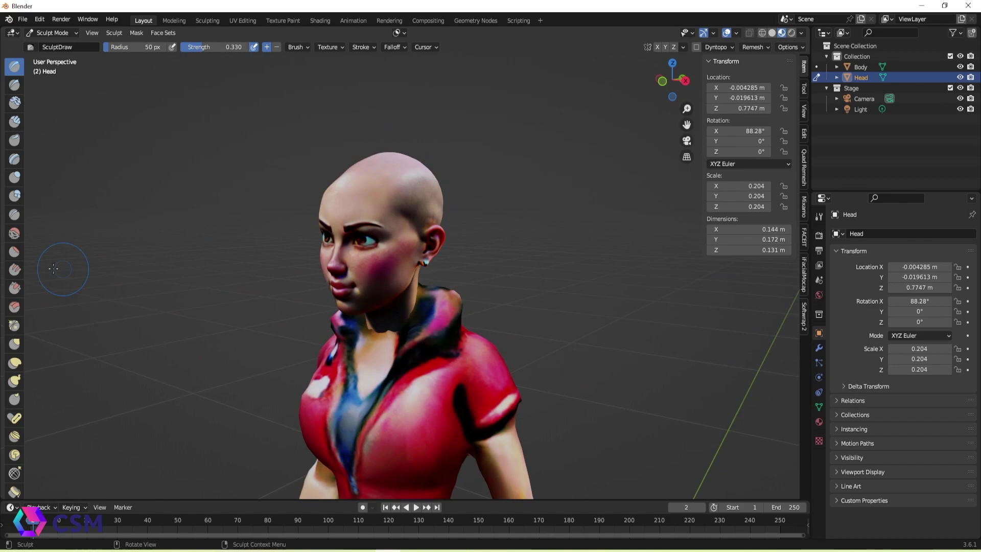
left_click(15, 363)
middle_click_drag(358, 176, 29, 234)
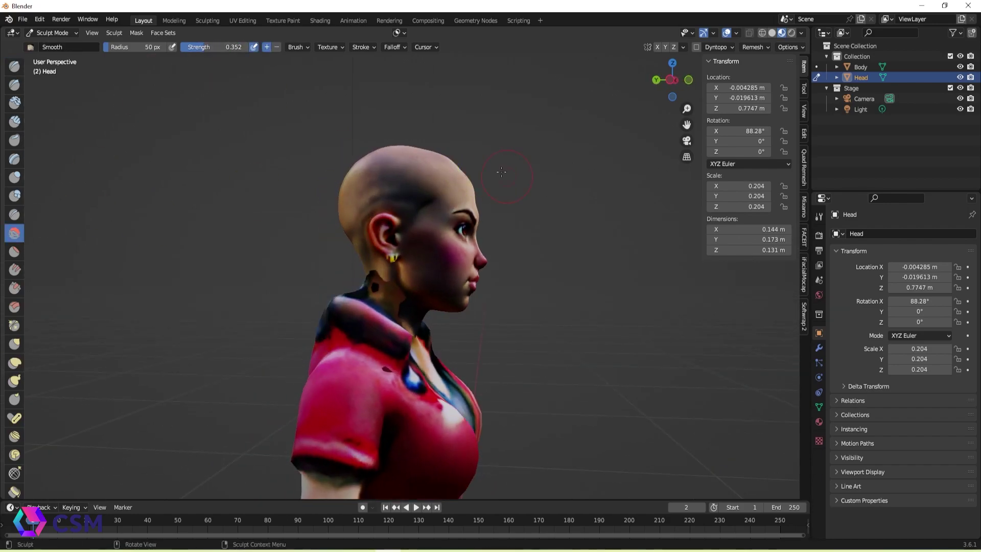
mouse_move(470, 182)
middle_mouse_down()
mouse_move(421, 148)
mouse_move(353, 186)
mouse_move(424, 176)
middle_mouse_up()
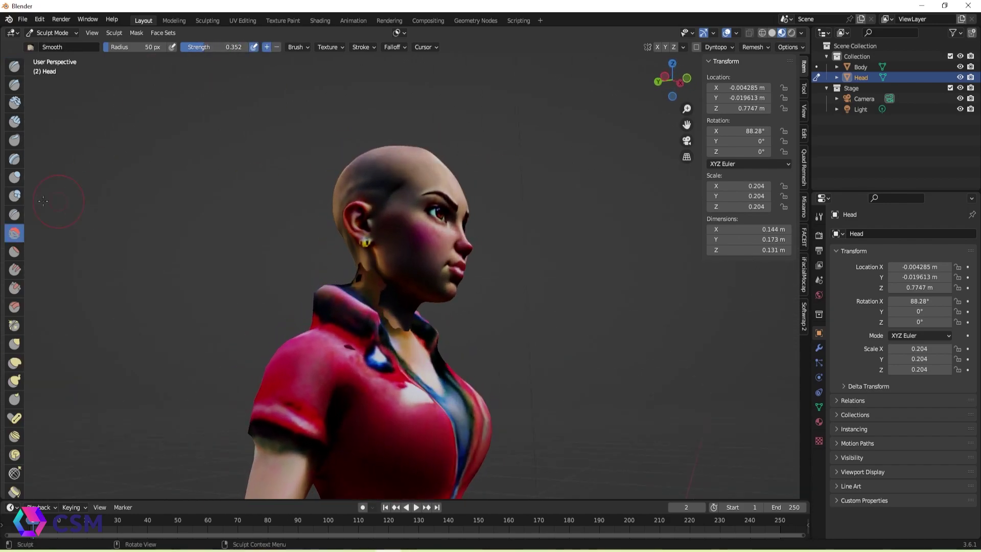
left_click(15, 363)
mouse_move(358, 235)
middle_mouse_down()
mouse_move(406, 243)
mouse_move(362, 241)
middle_mouse_up()
scroll(363, 240, "down", 2)
middle_click_drag(430, 237, 373, 237)
- Return to Object Mode, rescale the Head from the front and reposition it over the neck
key("ctrl+Tab")
key("KP_3")
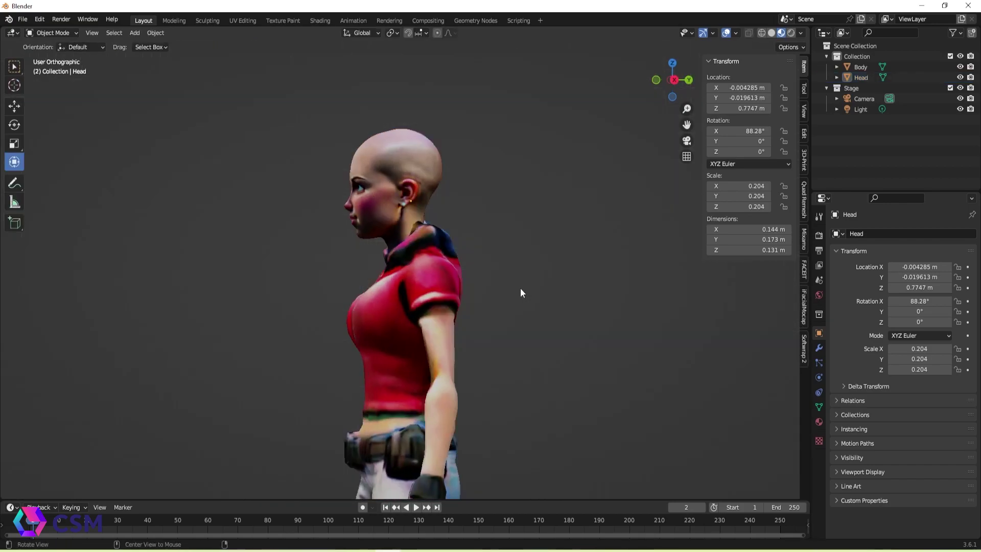
key("KP_1")
left_click(404, 167)
key("s")
left_click(647, 245)
middle_click_drag(517, 194, 460, 184)
left_click(409, 103)
left_click_drag(470, 124, 458, 155)
- Adjust the Head's scale to about 0.206 and raise it along Z to about 0.783 m above the collar
key("KP_1")
left_click(401, 153)
key("s")
left_click(556, 274)
left_click(521, 204)
scroll(521, 205, "up", 1)
left_click(403, 133)
left_click_drag(401, 77, 401, 74)
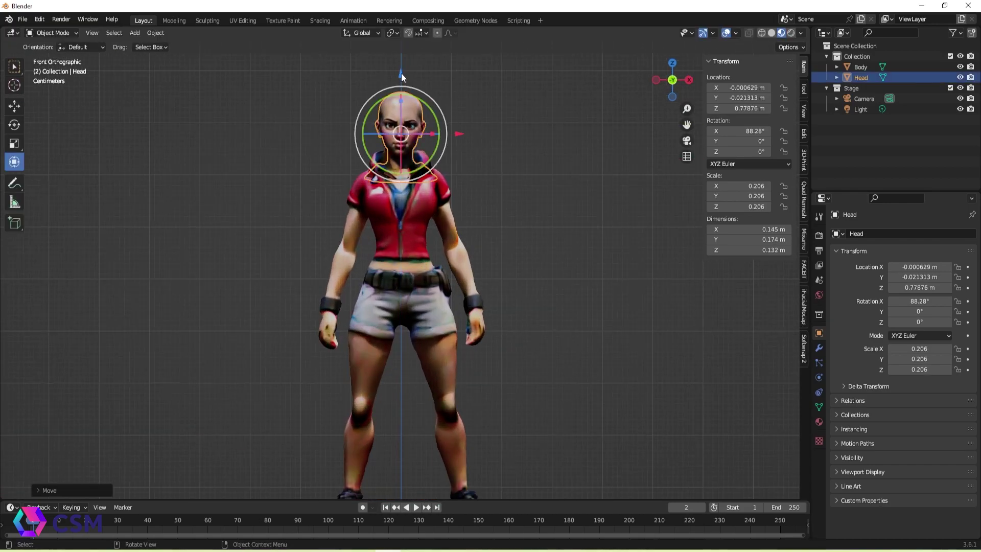
left_click(601, 306)
scroll(601, 306, "down", 1)
mouse_move(600, 305)
middle_mouse_down()
mouse_move(455, 320)
mouse_move(587, 310)
middle_mouse_up()
scroll(444, 297, "up", 4)
- Enter Sculpt Mode and smooth the neckline around the collar with the Smooth brush at a higher strength
left_click(444, 297)
key("ctrl+Tab")
mouse_move(444, 298)
middle_mouse_down()
mouse_move(460, 286)
mouse_move(506, 286)
middle_mouse_up()
left_click(14, 233)
left_click_drag(222, 46, 254, 46)
scroll(467, 254, "up", 2)
mouse_move(467, 254)
middle_mouse_down()
mouse_move(545, 261)
mouse_move(516, 286)
mouse_move(412, 330)
middle_mouse_up()
- Tuck the Head's neck base and leftover collar into the body's jacket with the Elastic Deform brush at 74 px radius
left_click(14, 362)
mouse_move(358, 265)
middle_mouse_down()
mouse_move(447, 271)
mouse_move(437, 296)
mouse_move(493, 236)
mouse_move(346, 286)
mouse_move(367, 327)
mouse_move(434, 285)
mouse_move(298, 289)
mouse_move(357, 336)
mouse_move(416, 415)
mouse_move(388, 358)
mouse_move(409, 388)
middle_mouse_up()
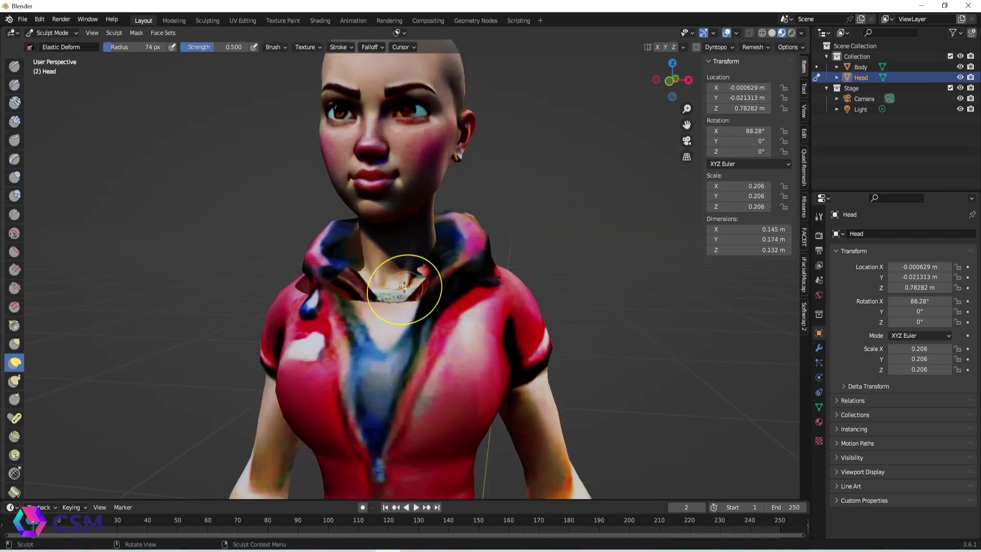
mouse_move(394, 284)
middle_mouse_down()
mouse_move(258, 302)
mouse_move(438, 295)
middle_mouse_up()
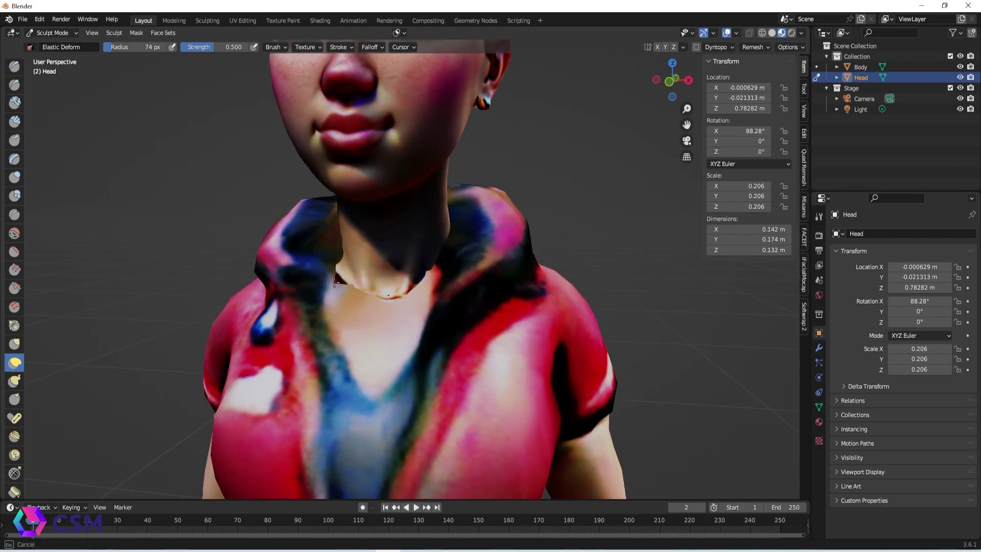
middle_click_drag(334, 282, 440, 263)
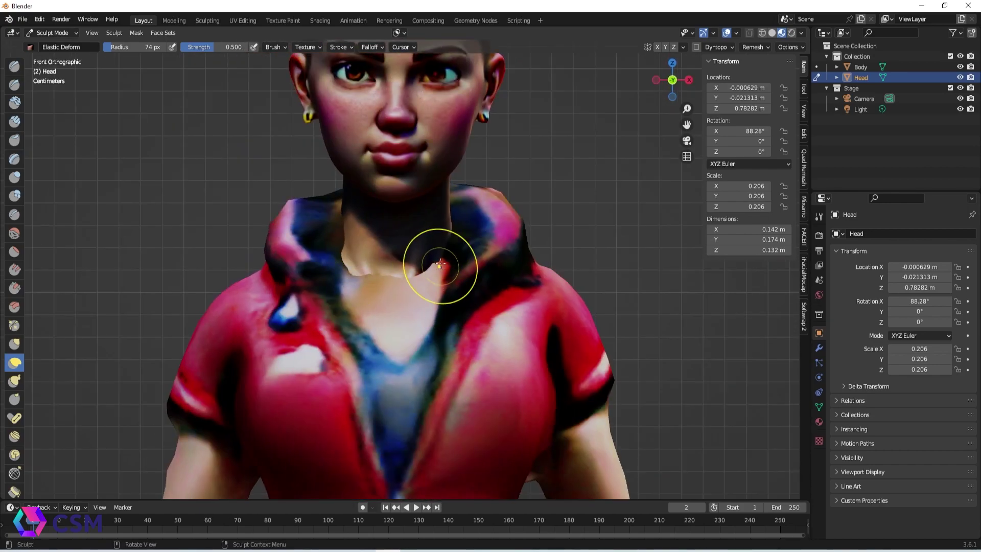
middle_click_drag(355, 256, 368, 246)
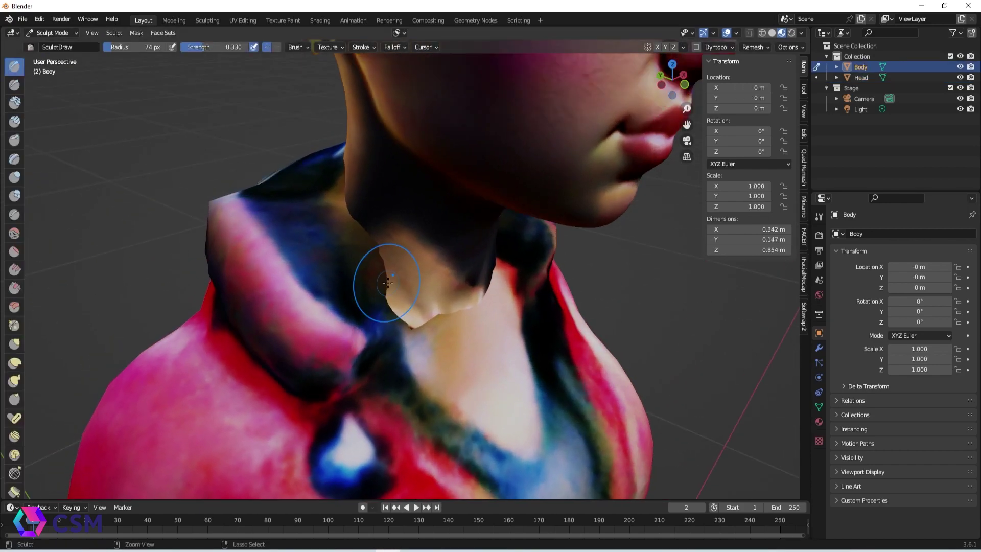
- Switch sculpting to the Body, undo the last stroke, and smooth its collar around the neck at a strength of about 0.419
middle_click_drag(384, 285, 425, 340)
mouse_move(367, 296)
middle_mouse_down()
mouse_move(431, 304)
mouse_move(361, 290)
mouse_move(421, 192)
mouse_move(499, 285)
mouse_move(435, 266)
middle_mouse_up()
key("ctrl+z")
key("shift+s")
left_click_drag(240, 45, 213, 45)
middle_click_drag(393, 235, 377, 263)
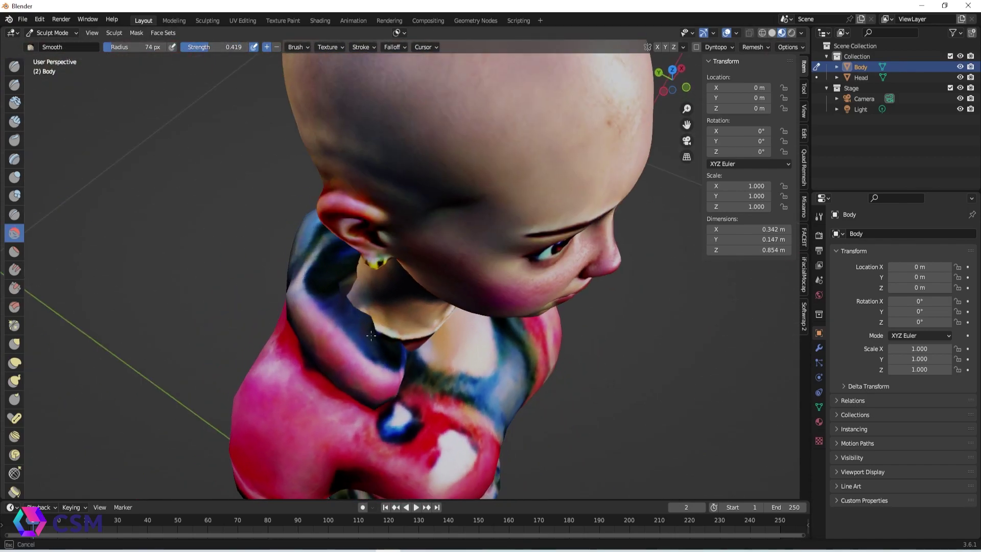
middle_click_drag(368, 303, 430, 250)
mouse_move(460, 332)
middle_mouse_down()
mouse_move(389, 337)
mouse_move(358, 317)
mouse_move(364, 347)
middle_mouse_up()
- Switch sculpting back to the Head and smooth the lower edge of its neck at a strength of about 0.937
key("alt+q")
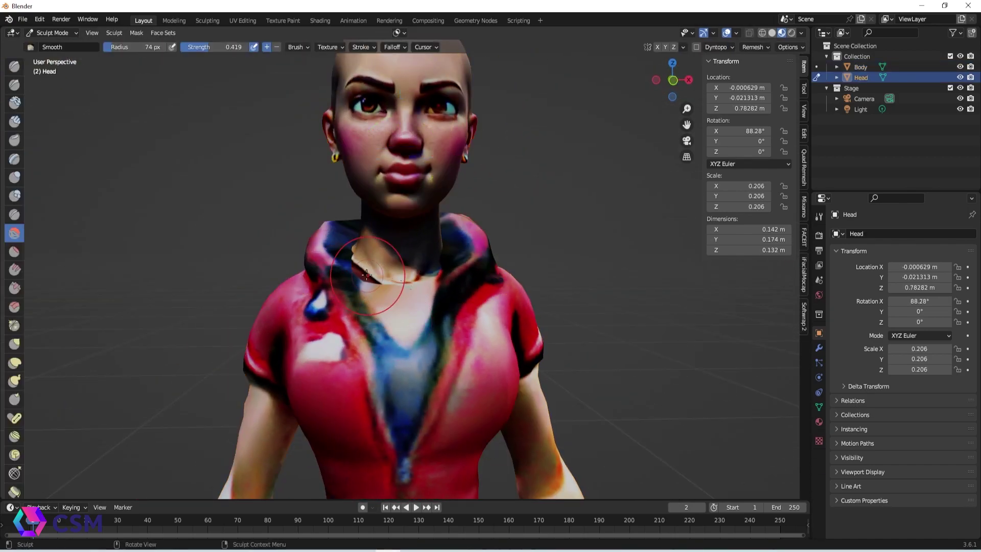
middle_click_drag(377, 268, 411, 286)
scroll(359, 293, "up", 3)
left_click_drag(223, 47, 244, 47)
left_click_drag(384, 318, 416, 324, "alt")
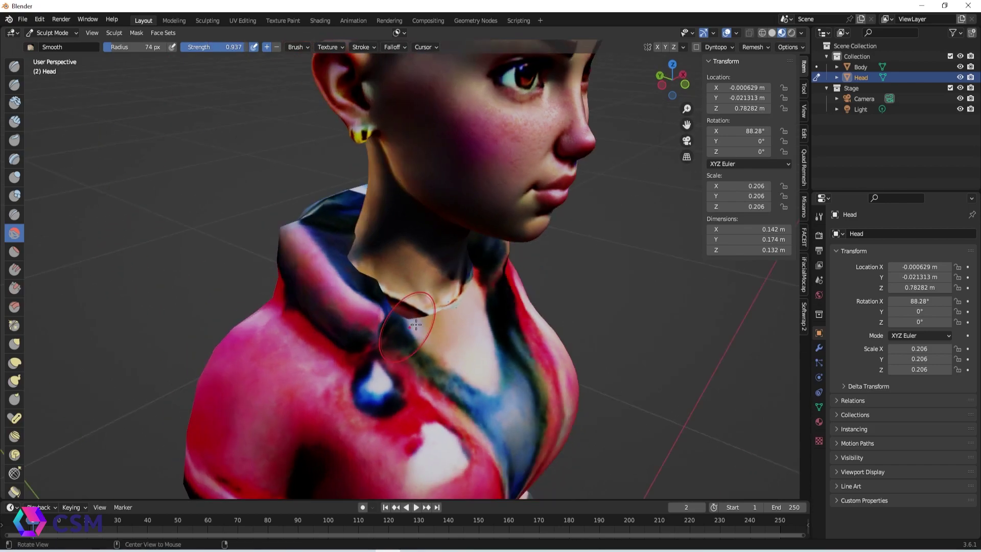
- Reshape the neck where the Head meets the collar using the Elastic Deform brush, checking it from the side
left_click(13, 367)
mouse_move(503, 284)
middle_mouse_down()
mouse_move(419, 260)
mouse_move(457, 258)
middle_mouse_up()
key("KP_3")
scroll(443, 255, "up", 1)
left_click_drag(427, 198, 441, 197)
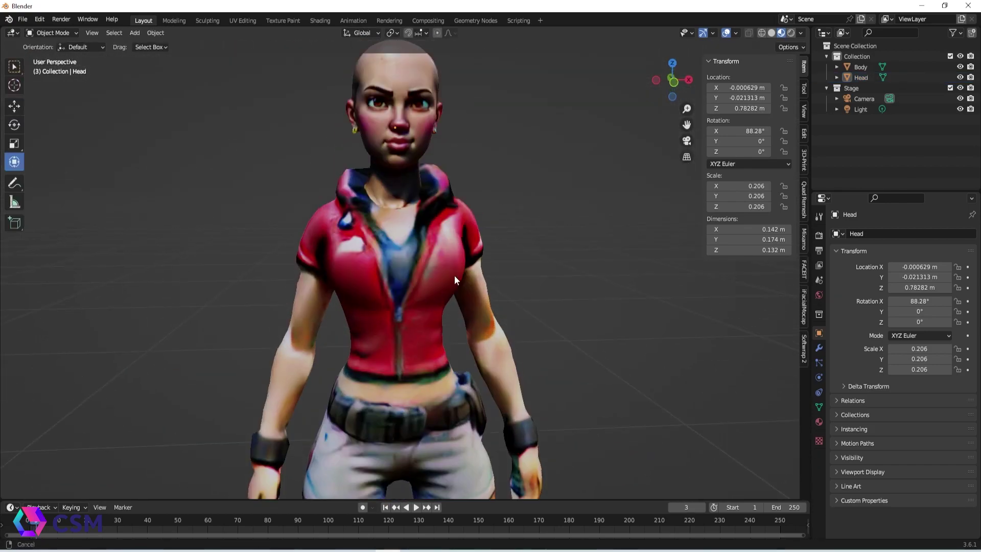
- Join the Head mesh into the Body so they form a single object
mouse_move(455, 275)
middle_mouse_down()
mouse_move(476, 286)
mouse_move(425, 256)
mouse_move(540, 233)
middle_mouse_up()
key("a")
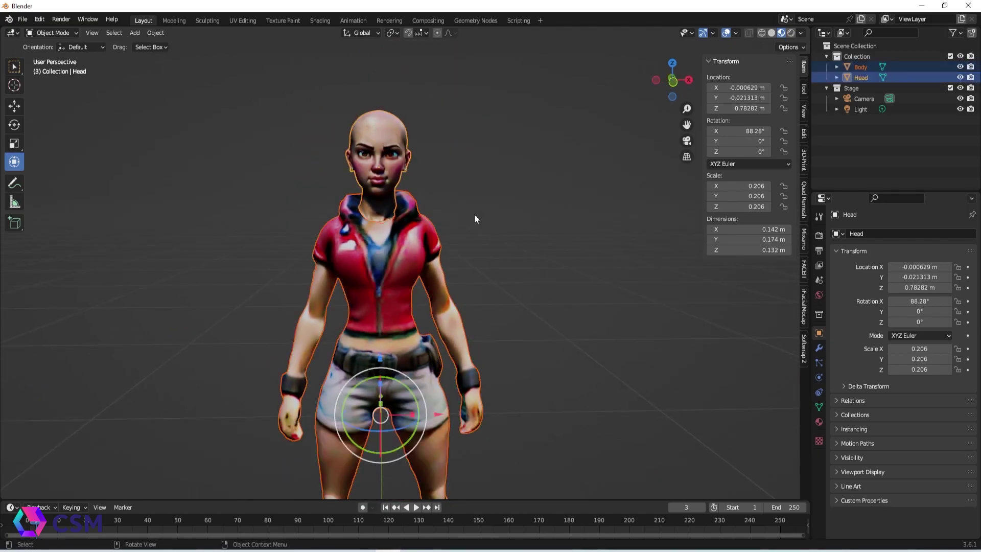
scroll(475, 218, "down", 3)
left_click(391, 200)
left_click(403, 248, "shift")
key("ctrl+j")
scroll(462, 250, "down", 1)
middle_click_drag(462, 249, 402, 186, "shift")
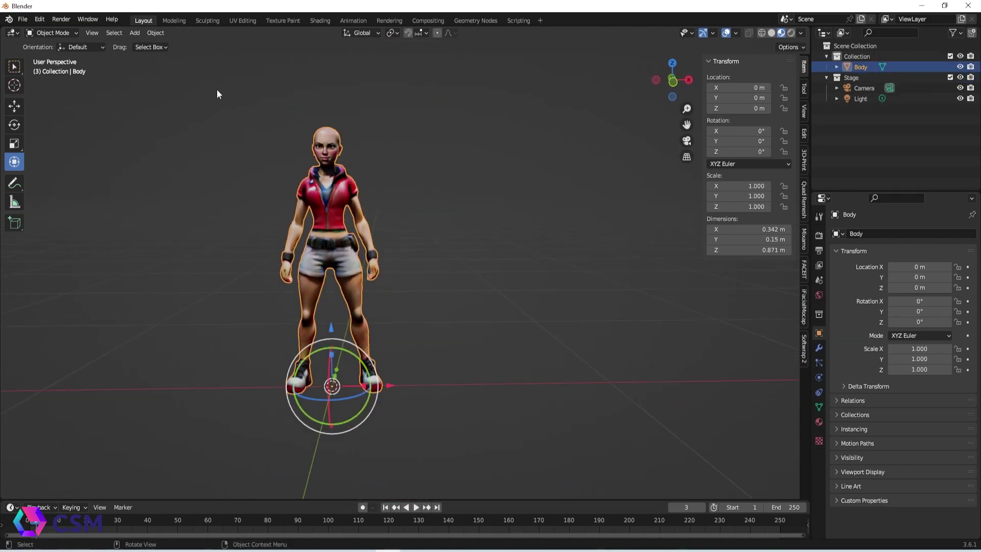
- Duplicate the merged Body and move the copy beside it to about -0.776 m along the X axis
left_click(155, 33)
mouse_move(172, 87)
left_click(286, 117)
left_click(439, 153)
left_click(332, 204)
key("shift+d")
left_click_drag(393, 385, 166, 387)
left_click(332, 225)
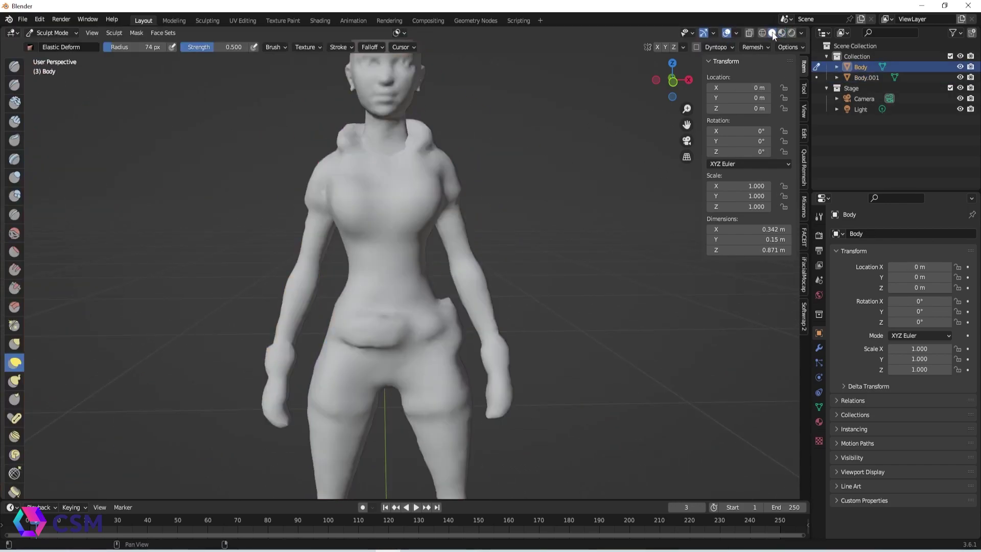
- Examine the merged mesh and its duplicate in solid shading from the front and the back
mouse_move(460, 131)
middle_mouse_down()
mouse_move(526, 197)
mouse_move(473, 190)
mouse_move(482, 274)
middle_mouse_up()
scroll(443, 184, "down", 3)
middle_click_drag(443, 184, 495, 253)
key("ctrl+Tab")
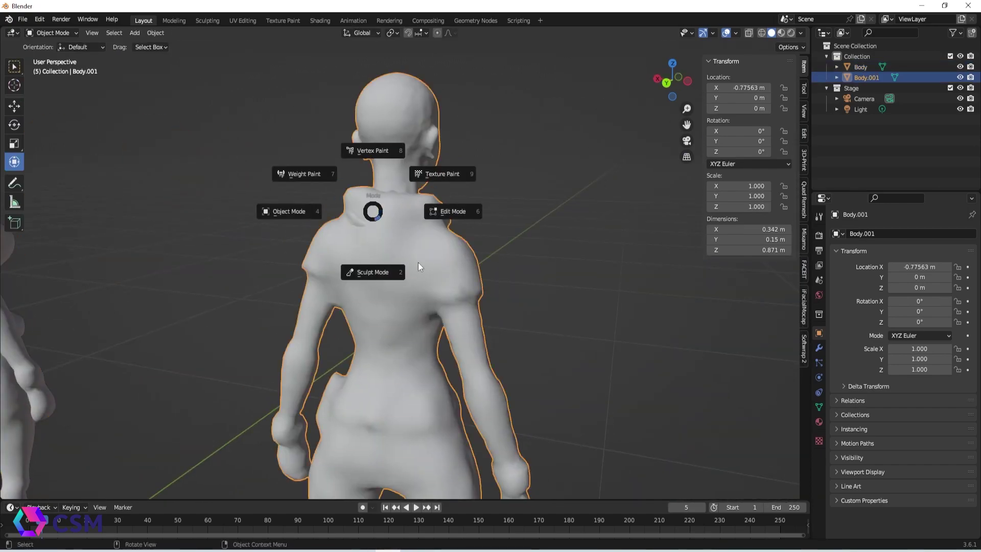
key("2")
scroll(467, 234, "up", 5)
middle_click_drag(576, 246, 427, 263, "shift")
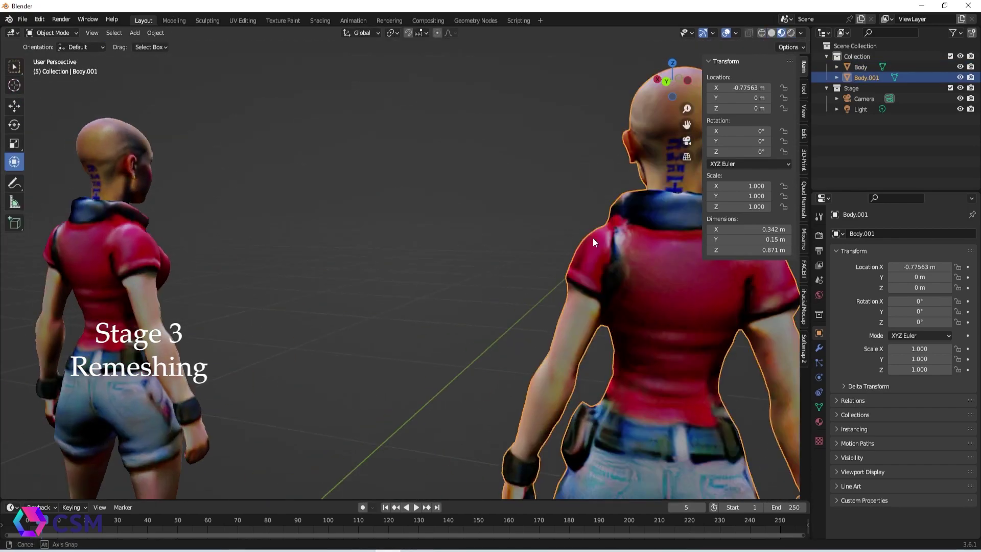
- Select the original Body, adjust its remesh voxel size in Sculpt Mode, and voxel-remesh it into one continuous surface
mouse_move(592, 238)
middle_mouse_down()
mouse_move(522, 261)
mouse_move(418, 266)
mouse_move(505, 257)
middle_mouse_up()
left_click(504, 258)
key("ctrl+Tab")
left_click(503, 320)
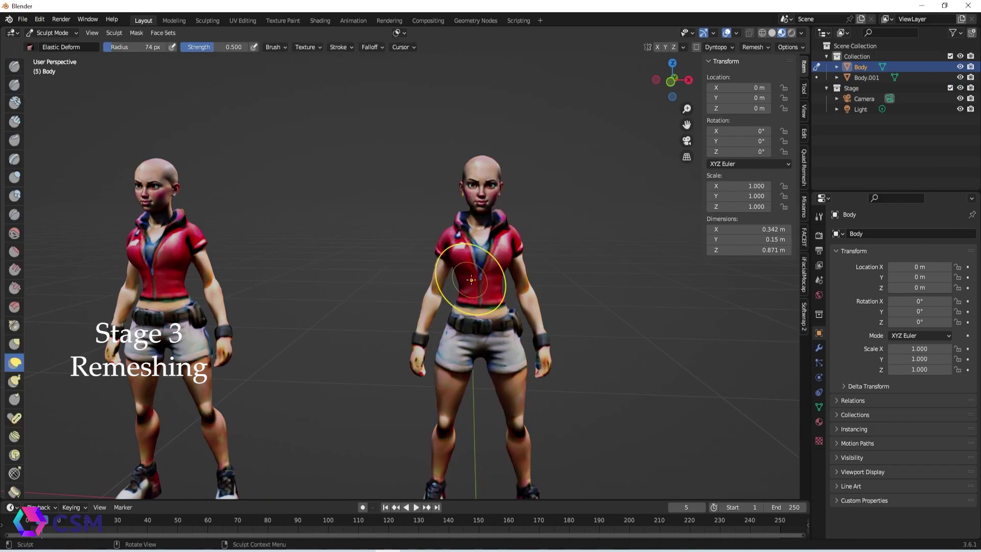
key("r")
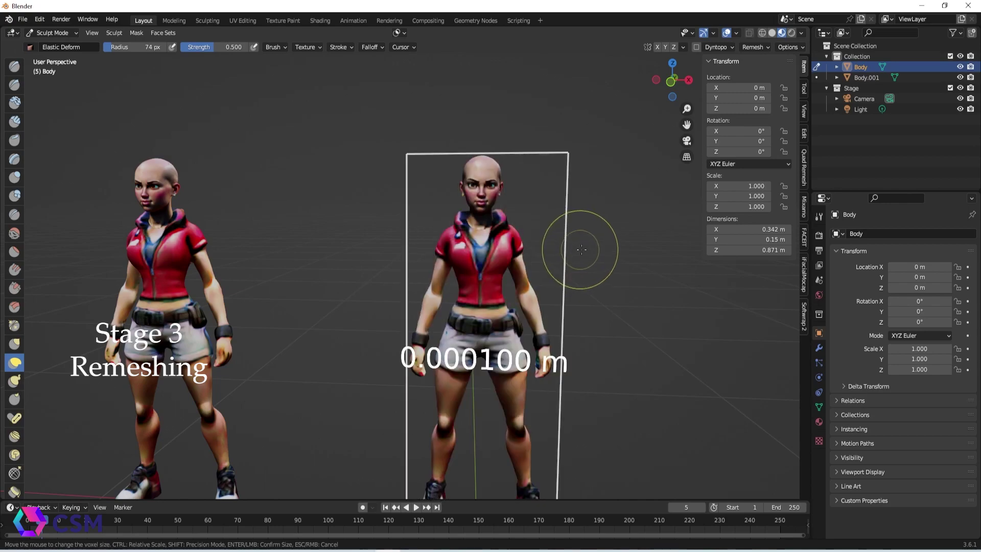
left_click(574, 252)
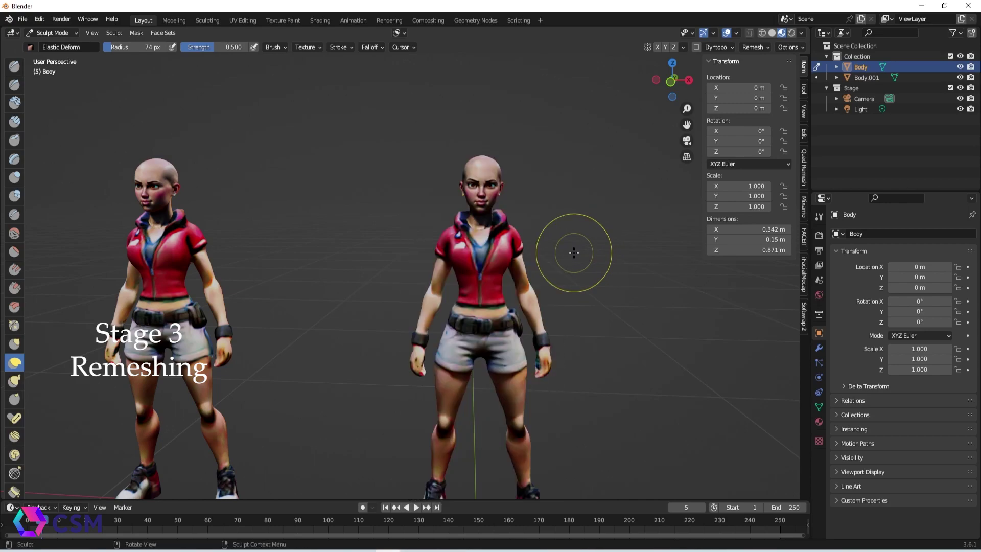
key("ctrl+r")
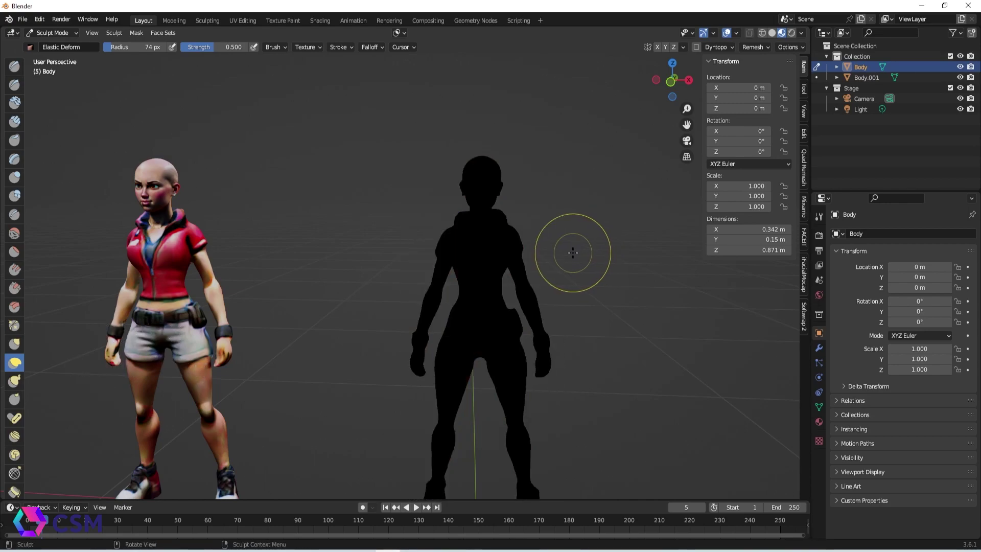
- Examine the remeshed Body's topology around the neck and collar in solid shading and Edit Mode
key("ctrl+Tab")
left_click(466, 255)
left_click(772, 33)
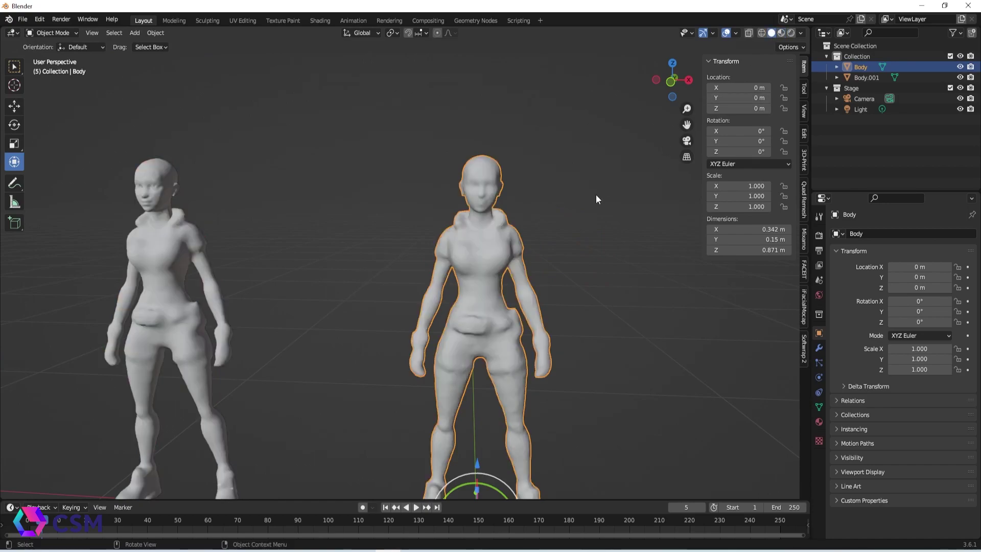
scroll(534, 169, "up", 8)
scroll(453, 220, "up", 1)
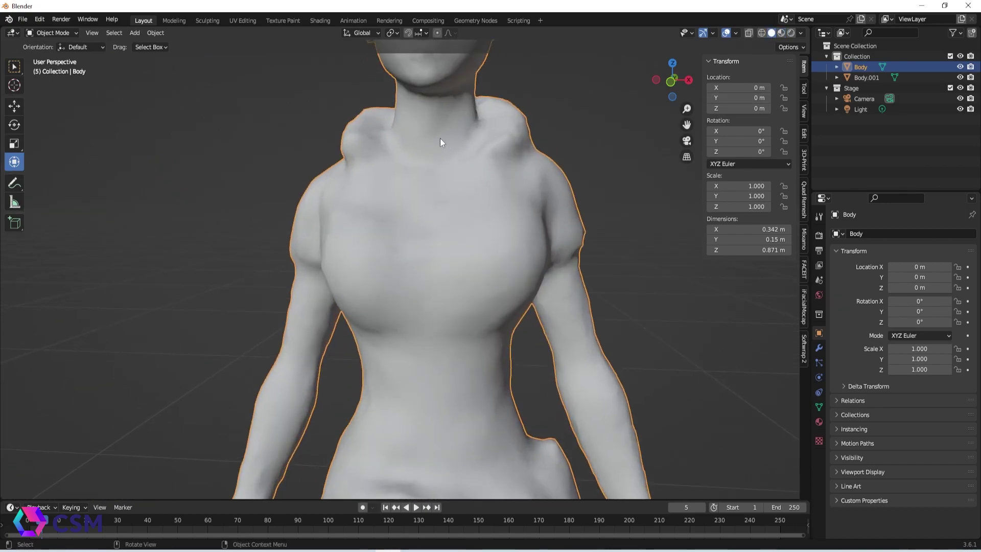
key("ctrl+Tab")
left_click(428, 200)
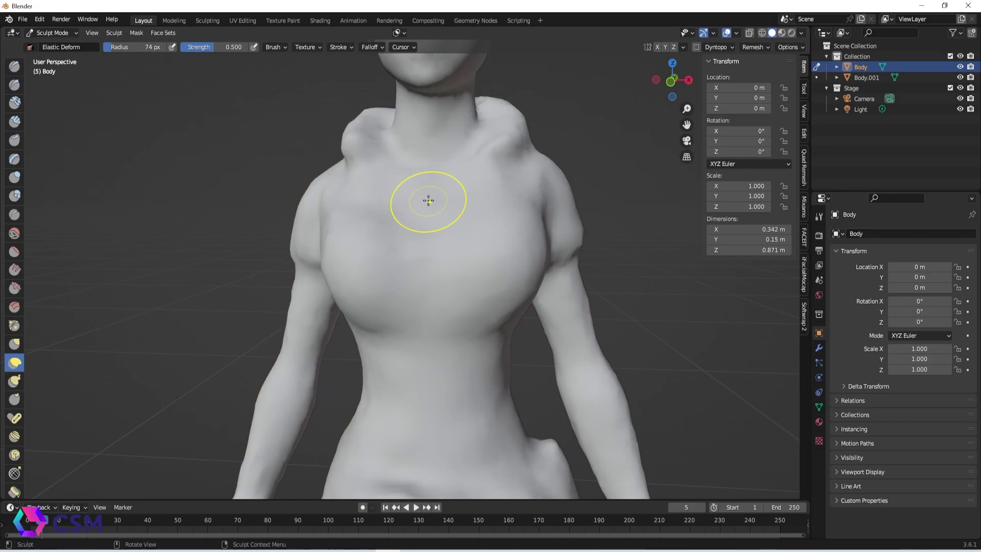
key("ctrl+Tab")
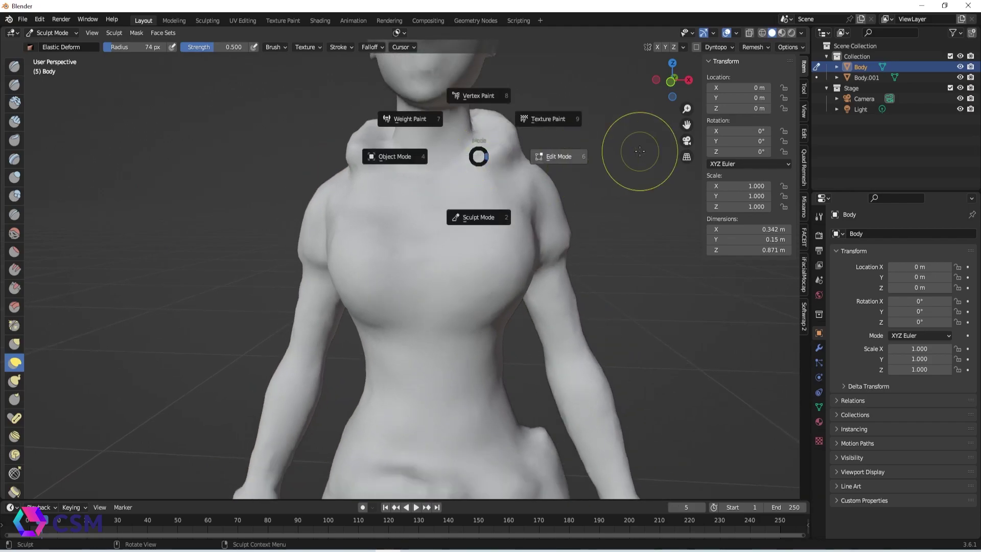
left_click(539, 156)
scroll(492, 173, "up", 2)
scroll(492, 181, "up", 6)
scroll(493, 182, "down", 4)
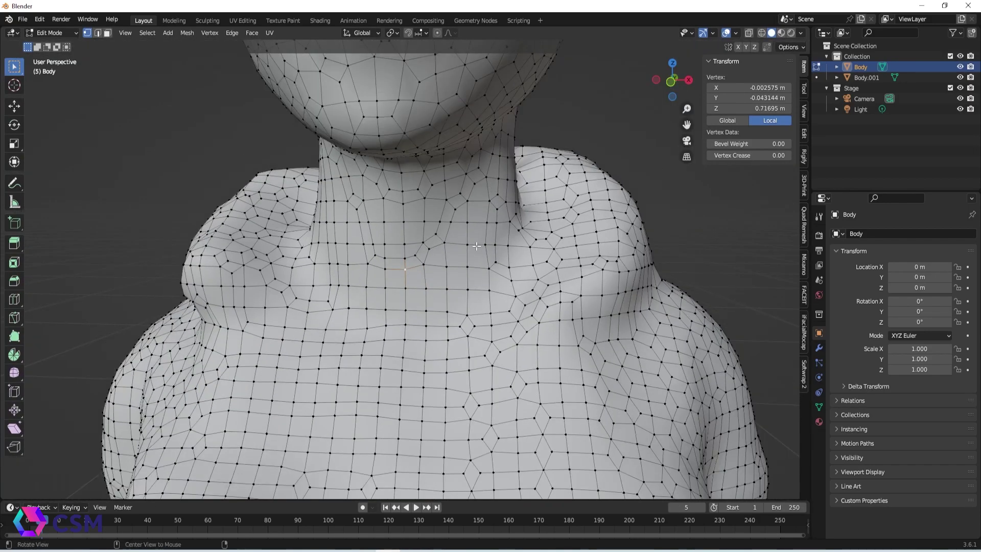
middle_click_drag(493, 250, 515, 246)
scroll(516, 246, "down", 5)
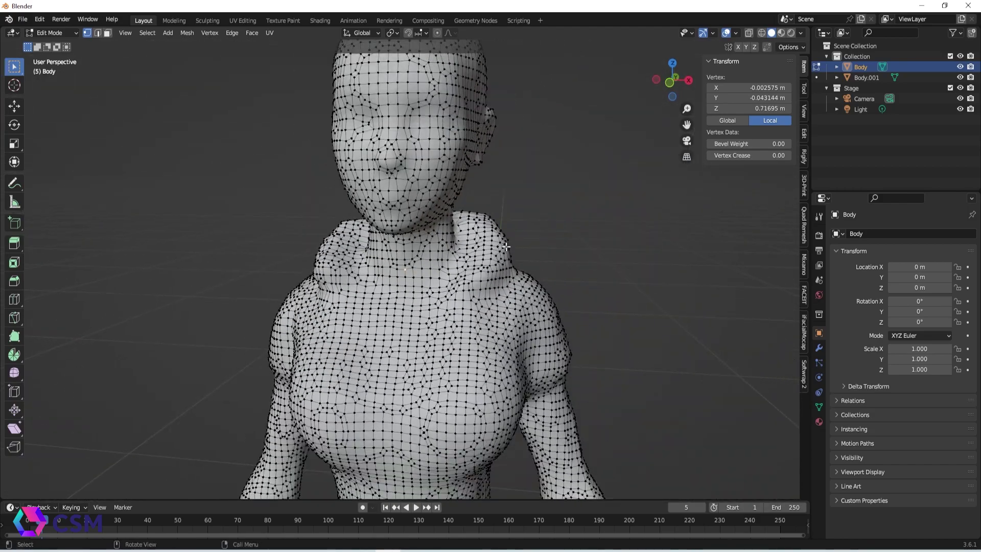
key("ctrl+Tab")
left_click(460, 245)
- Compare the full remeshed Body with its untouched duplicate in Object Mode
scroll(528, 232, "down", 3)
middle_click_drag(528, 284, 517, 190, "shift")
scroll(520, 189, "down", 2)
left_click(522, 230)
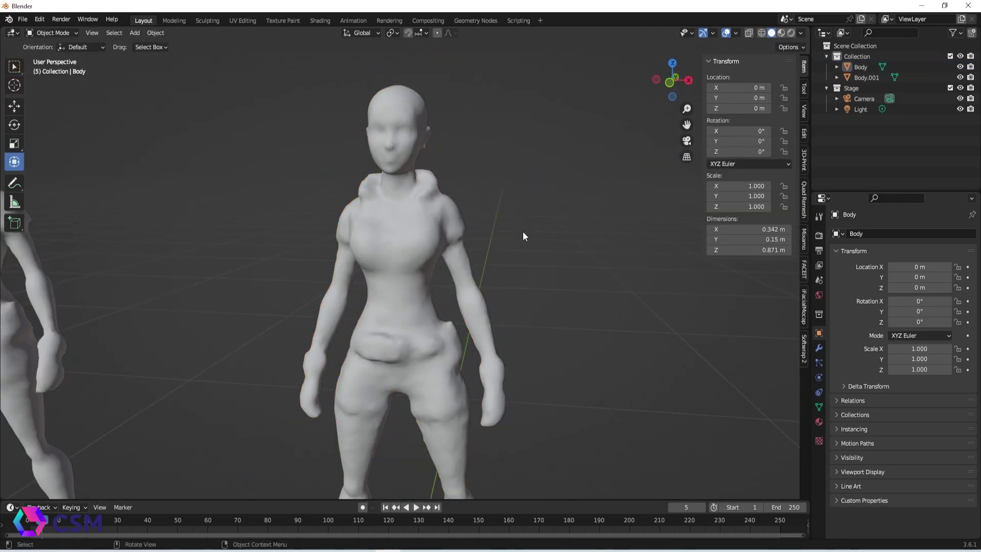
scroll(523, 233, "down", 3)
middle_click_drag(523, 234, 550, 252)
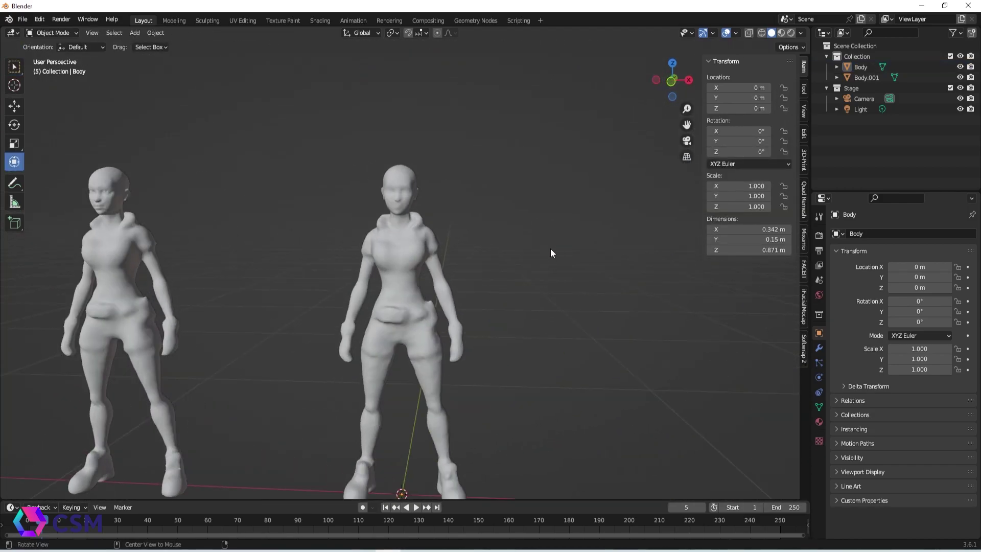
scroll(474, 221, "up", 3)
middle_click_drag(401, 249, 427, 207)
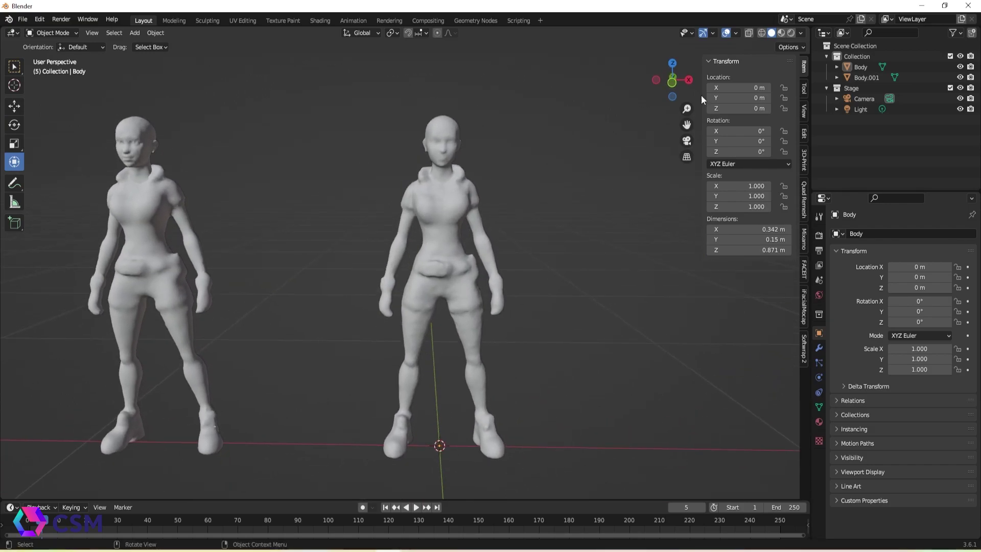
- Remove both old materials, mat0.001 and mat0.002, from the remeshed Body and give it a new material
left_click(784, 32)
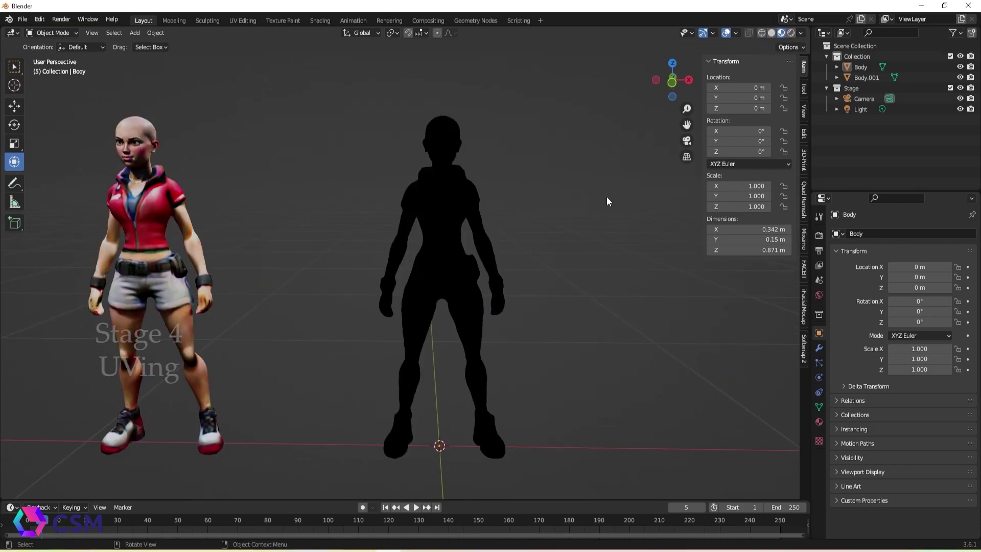
left_click(433, 199)
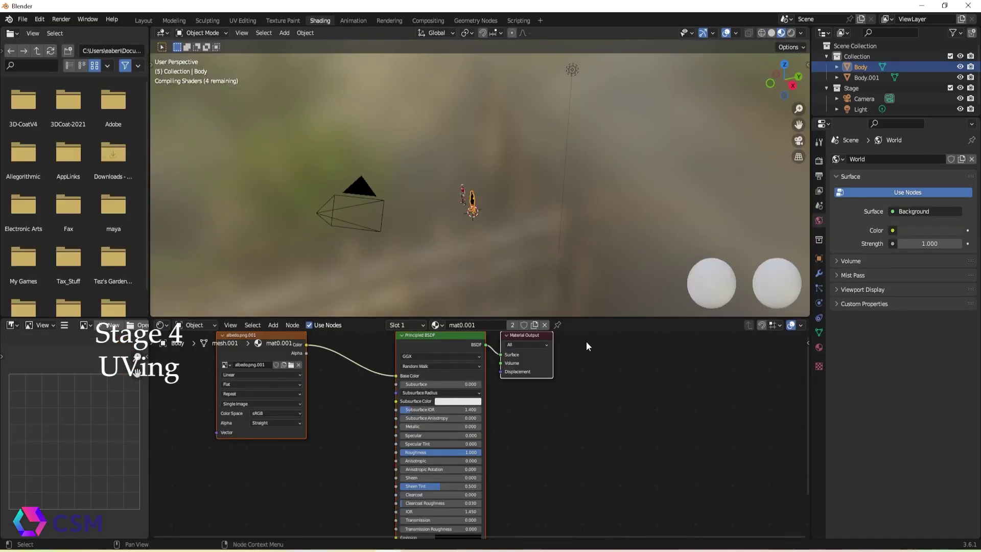
left_click_drag(604, 317, 604, 268)
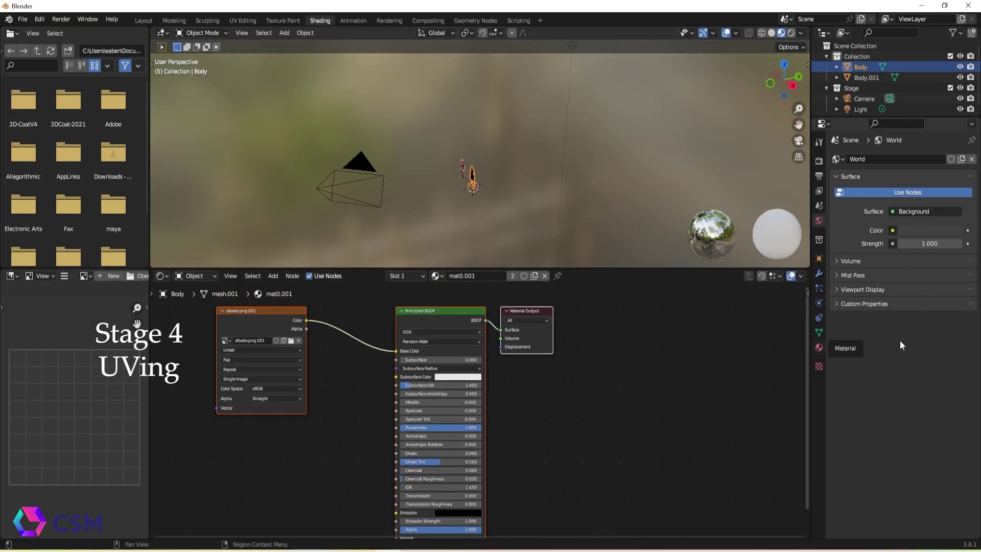
left_click(819, 348)
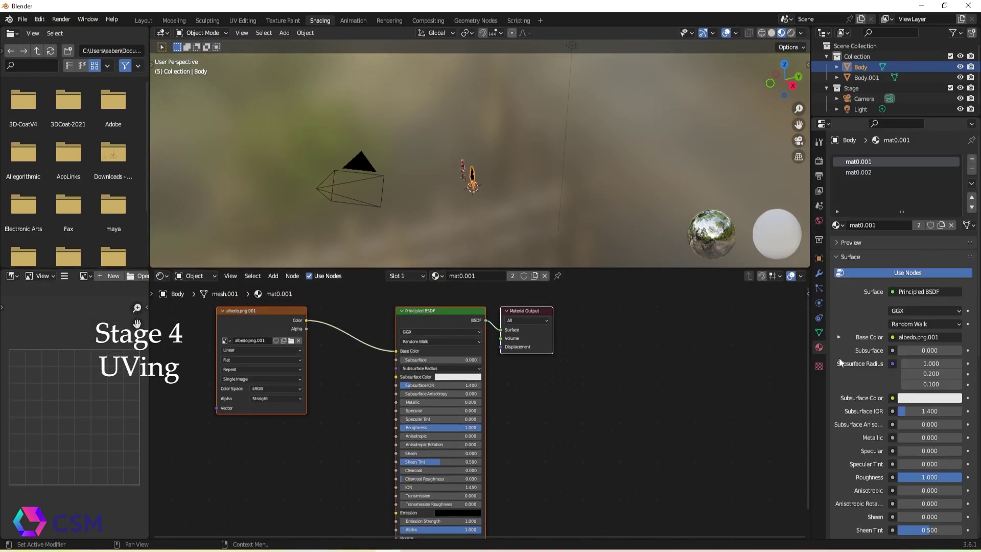
left_click(973, 172)
left_click(972, 172)
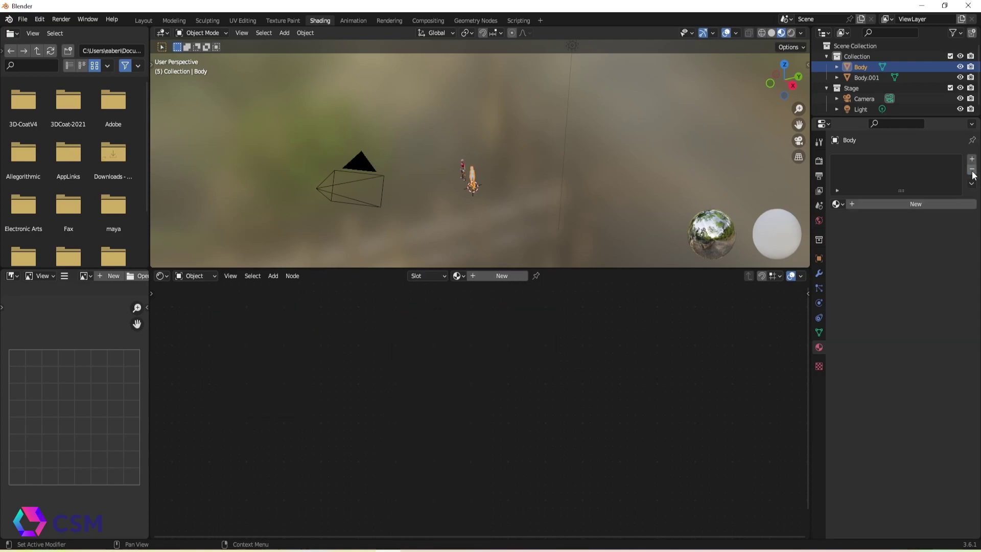
left_click(861, 210)
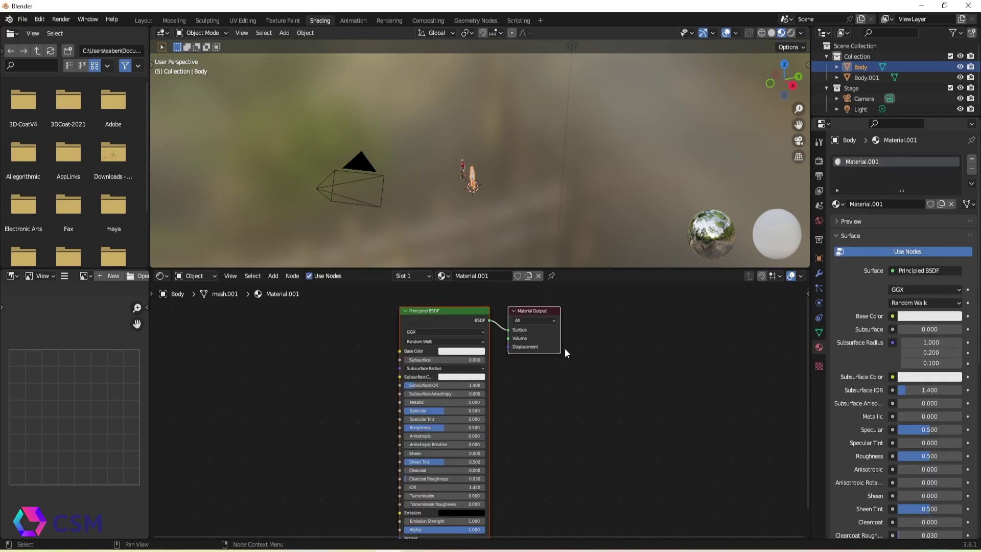
- Add an Image Texture node beside the Principled BSDF in the Body's new material
left_click(276, 279)
mouse_move(295, 337)
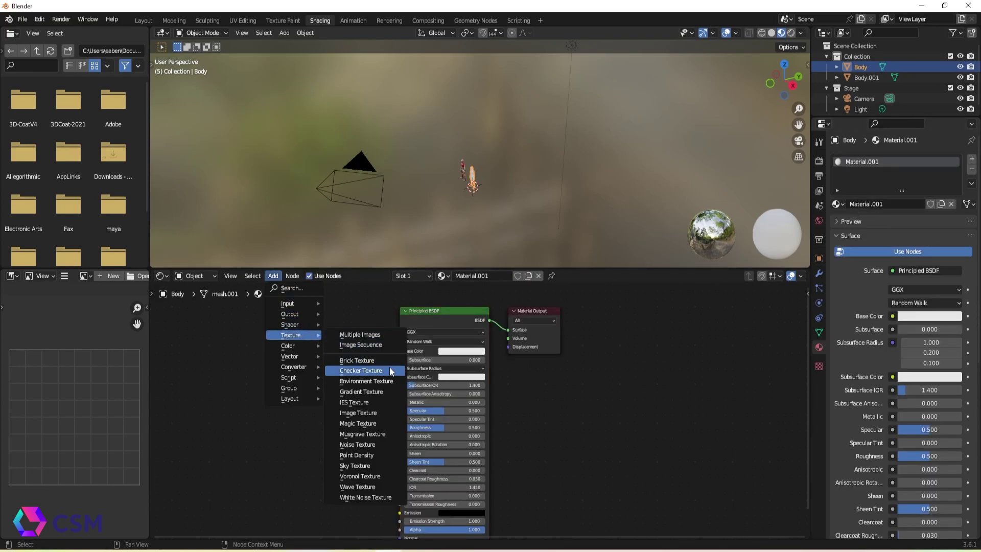
left_click(376, 417)
left_click(278, 333)
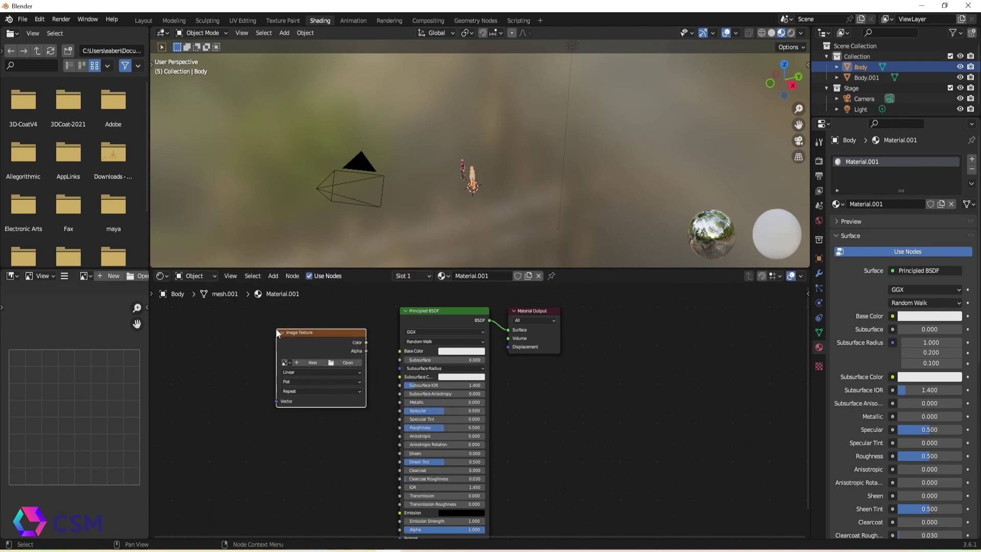
- Create a 1024 × 1024 px UV Grid image named UV in the texture node and connect its Color to Base Color
left_click(312, 363)
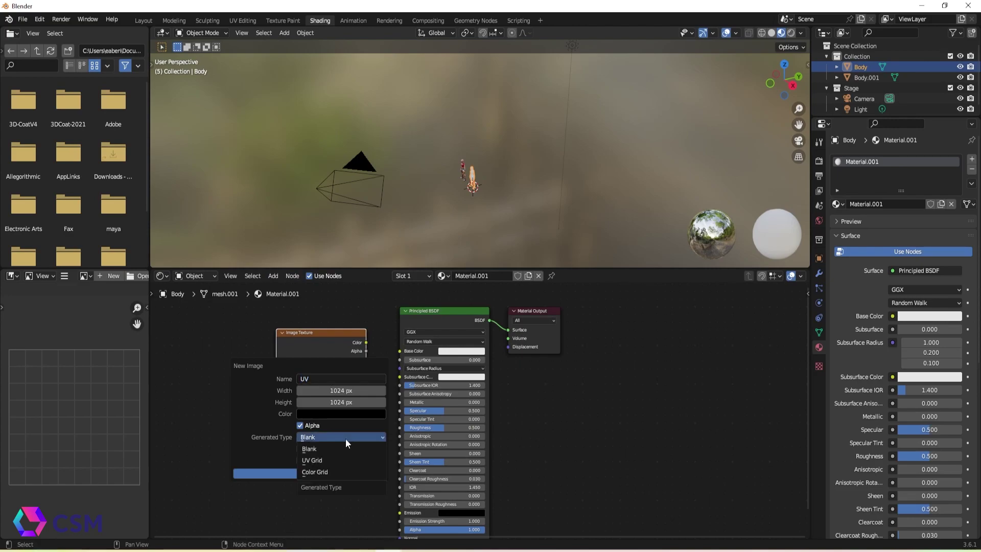
left_click(342, 458)
left_click(345, 475)
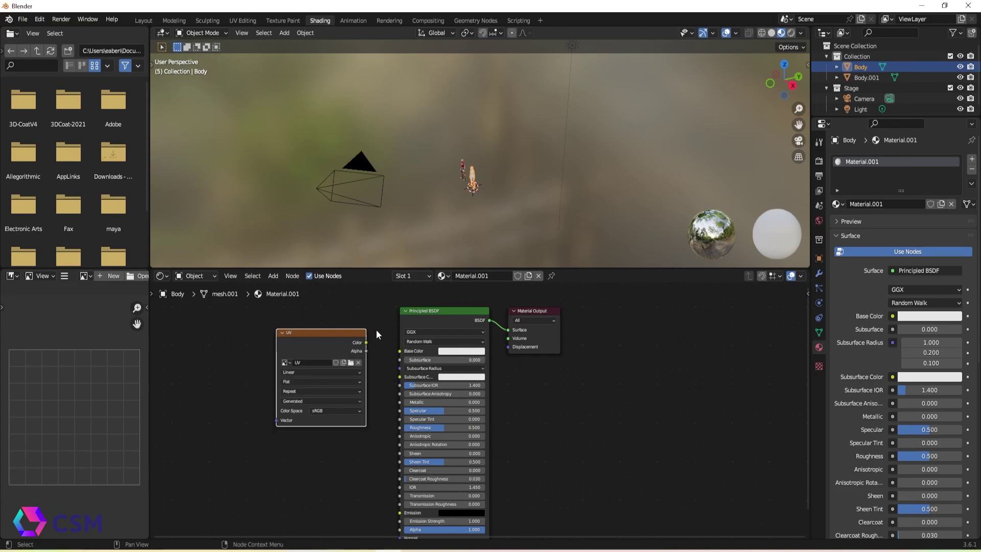
left_click_drag(366, 343, 401, 351)
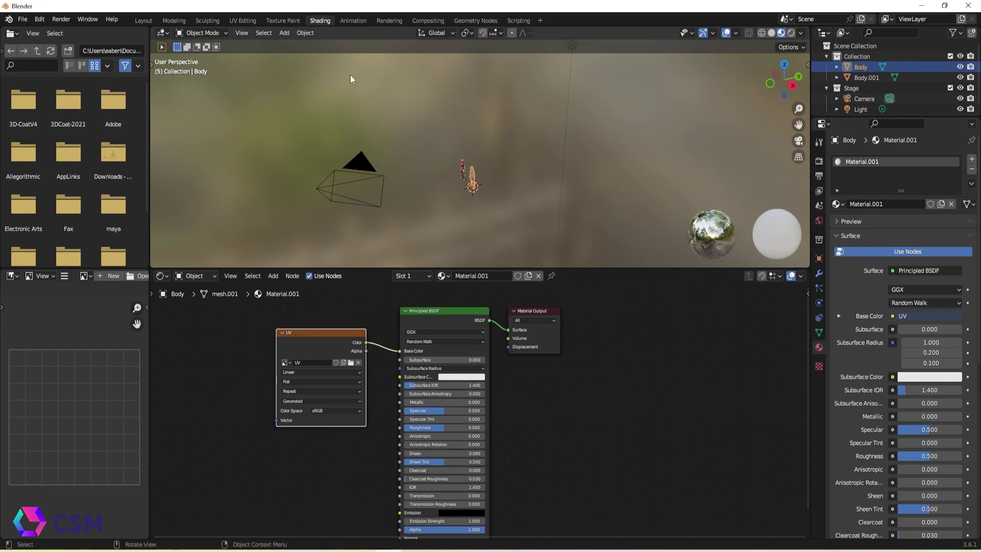
- Return to the Layout workspace and open the Body in Edit Mode with edge selection
left_click(144, 21)
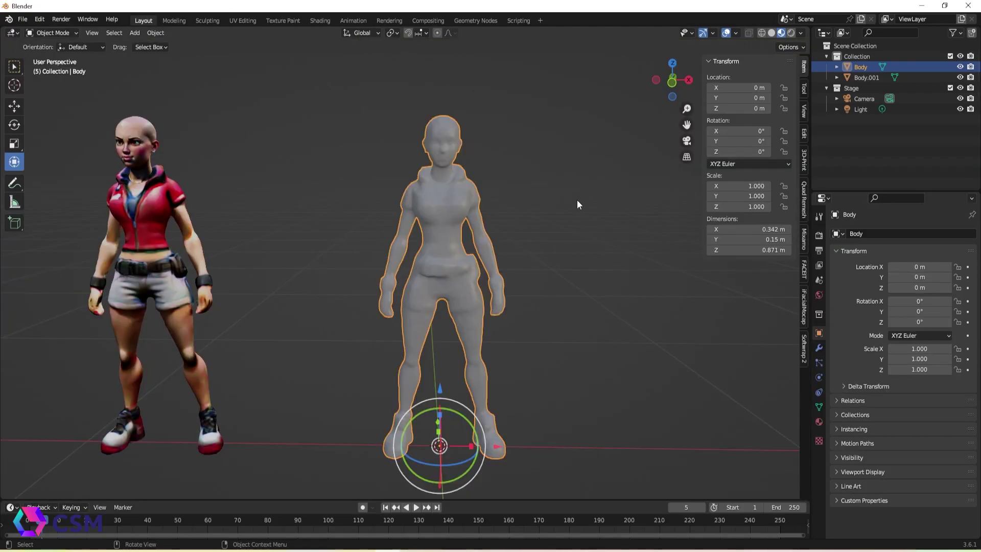
scroll(558, 237, "up", 2)
key("Tab")
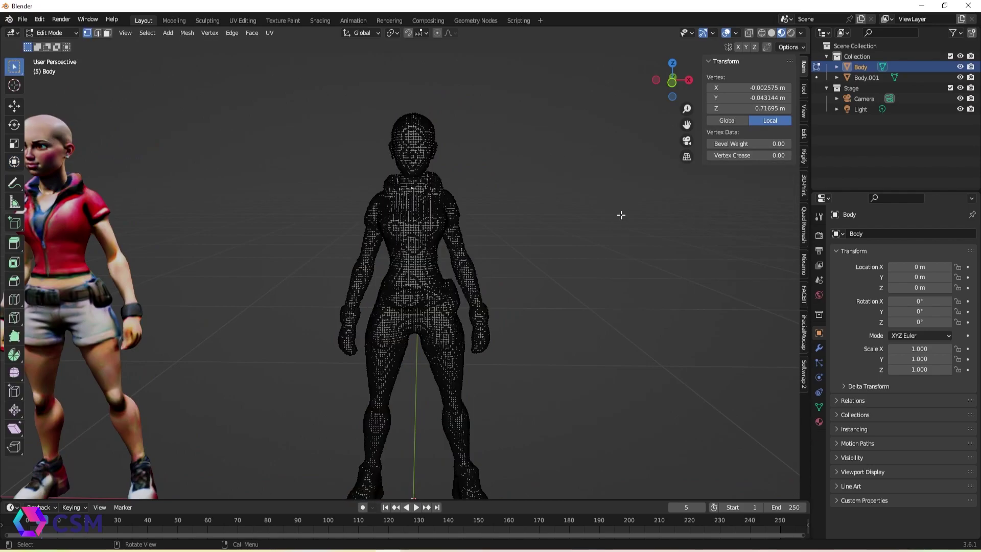
scroll(519, 200, "up", 3)
left_click(100, 33)
scroll(433, 171, "up", 4)
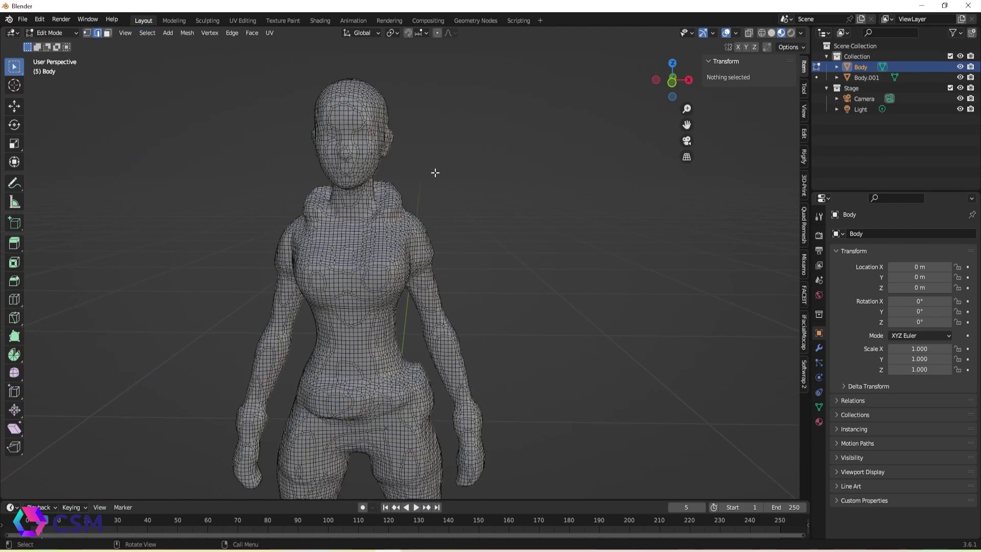
middle_click_drag(513, 239, 481, 235)
middle_click_drag(485, 363, 478, 327, "shift")
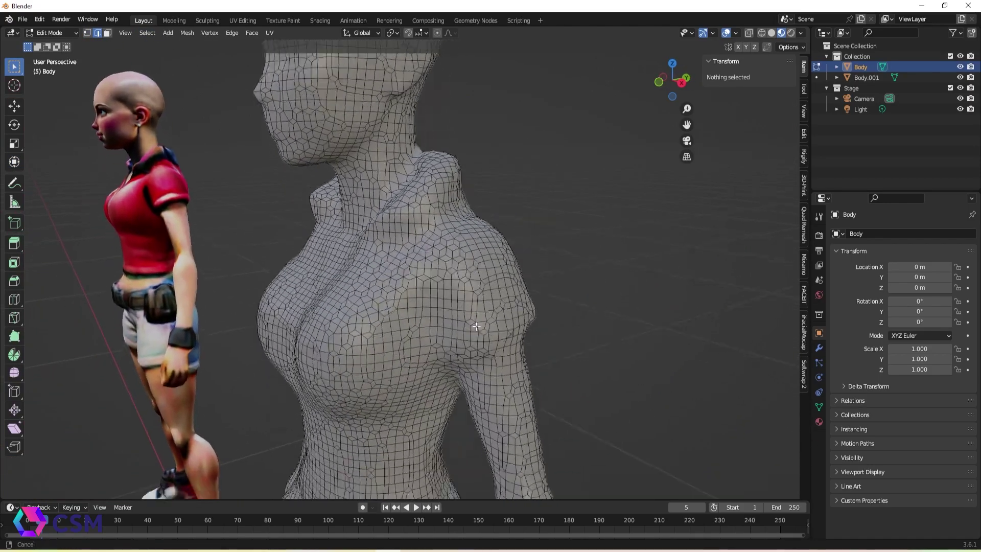
- Pick edge paths on the upper body and around the forearm above the wrist as seam lines
left_click(352, 255, "ctrl")
middle_click_drag(477, 286, 485, 251)
left_click(499, 246, "ctrl")
scroll(511, 243, "up", 2)
left_click(545, 241, "shift")
left_click_drag(544, 240, 388, 225, "alt")
left_click(368, 162, "ctrl")
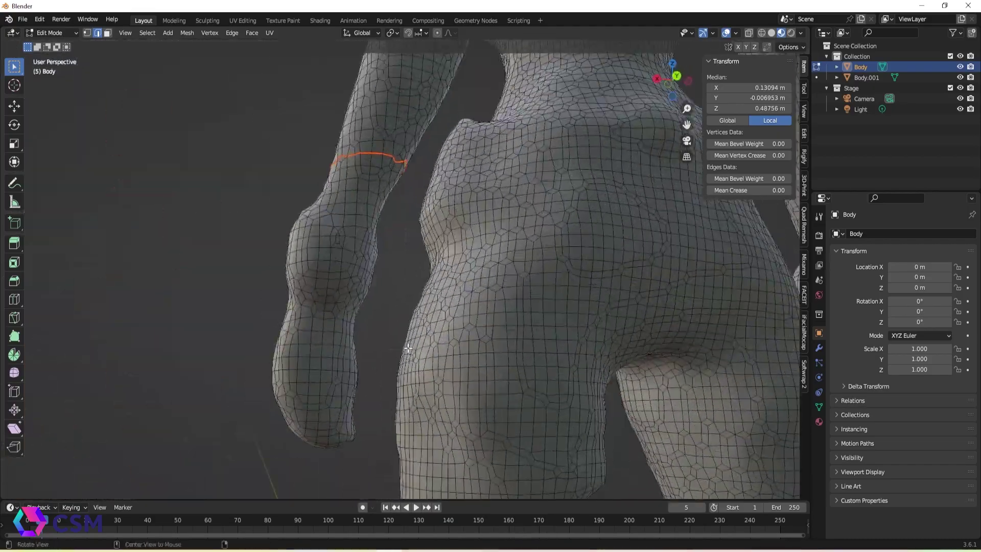
- Pick an edge path along the underside of the other arm down to the wrist
left_click_drag(409, 112, 373, 371, "alt+shift")
left_click(430, 240, "ctrl")
left_click(474, 222, "ctrl")
left_click(342, 309, "ctrl")
left_click(424, 218, "ctrl")
left_click(373, 371, "ctrl")
middle_click_drag(373, 371, 657, 388)
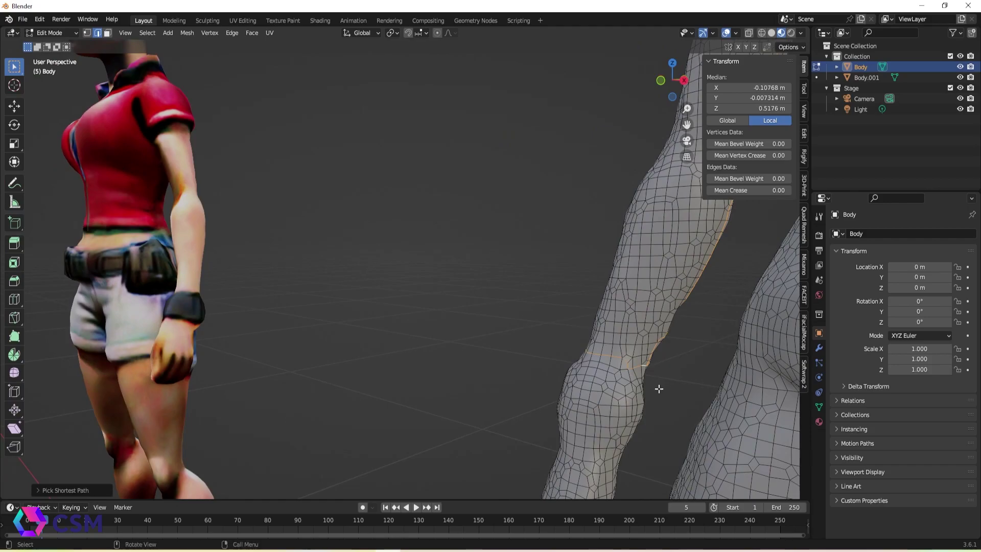
- Extend the shortest-path edge selections on the arm and mark them as UV seams
right_click(486, 278)
scroll(477, 265, "down", 5)
middle_click_drag(486, 380, 330, 371, "shift")
scroll(477, 265, "up", 4)
left_click(429, 301, "ctrl")
left_click(471, 268, "ctrl")
key("u")
left_click(470, 267)
key("u")
left_click(327, 327)
key("u")
left_click(477, 327)
- Pick further edge paths around the Body, including across the hips, and mark them as UV seams
middle_click_drag(477, 327, 197, 278)
left_click(198, 278, "ctrl")
key("u")
left_click(205, 280)
middle_click_drag(531, 286, 362, 313, "shift")
left_click(363, 312)
left_click(444, 262, "ctrl")
left_click_drag(362, 313, 484, 292, "alt")
left_click(468, 291, "ctrl")
key("u")
left_click(545, 308)
- Pick additional edge paths on the lower body, and unwrap the whole mesh
left_click_drag(545, 308, 442, 239, "alt")
scroll(450, 309, "down", 4)
left_click(443, 238)
left_click(409, 287, "ctrl")
left_click_drag(409, 286, 441, 264, "alt")
left_click(423, 246, "ctrl")
middle_click_drag(440, 264, 445, 366)
key("a")
key("u")
key("Return")
- Pick edge paths along the tip and side of the hand and mark them as UV seams
left_click(450, 374, "ctrl")
key("u")
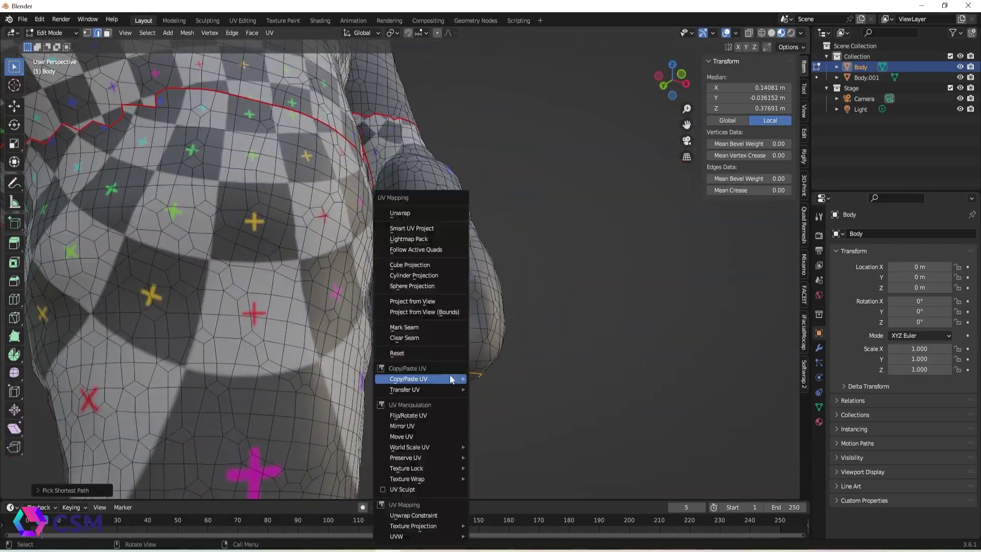
left_click(424, 327)
middle_click_drag(424, 327, 511, 306)
left_click(381, 257, "ctrl")
left_click(415, 363, "ctrl")
key("u")
left_click(414, 327)
- Pick the last remaining edge paths on the Body and mark them as UV seams
scroll(475, 255, "down", 4)
left_click(474, 146, "ctrl")
middle_click_drag(477, 173, 412, 266)
left_click(332, 358, "ctrl")
right_click(332, 368)
left_click(335, 371)
left_click(501, 321)
- Unwrap the entire Body again using the completed seams and clear the selection
key("a")
key("u")
left_click(470, 196)
scroll(438, 317, "down", 4)
key("alt+a")
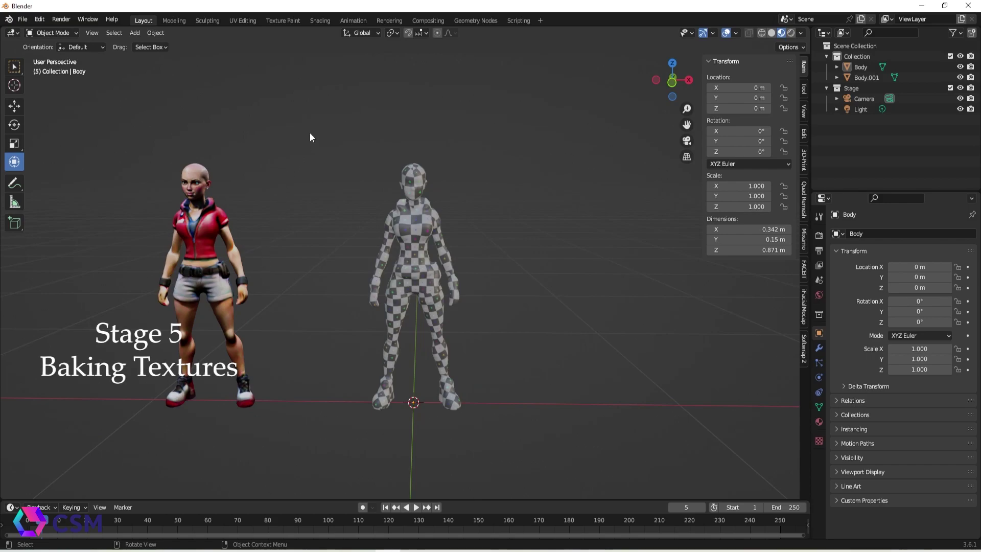
- In the Body's material nodes, disconnect the UV image texture from Base Color and move that node aside
left_click(320, 21)
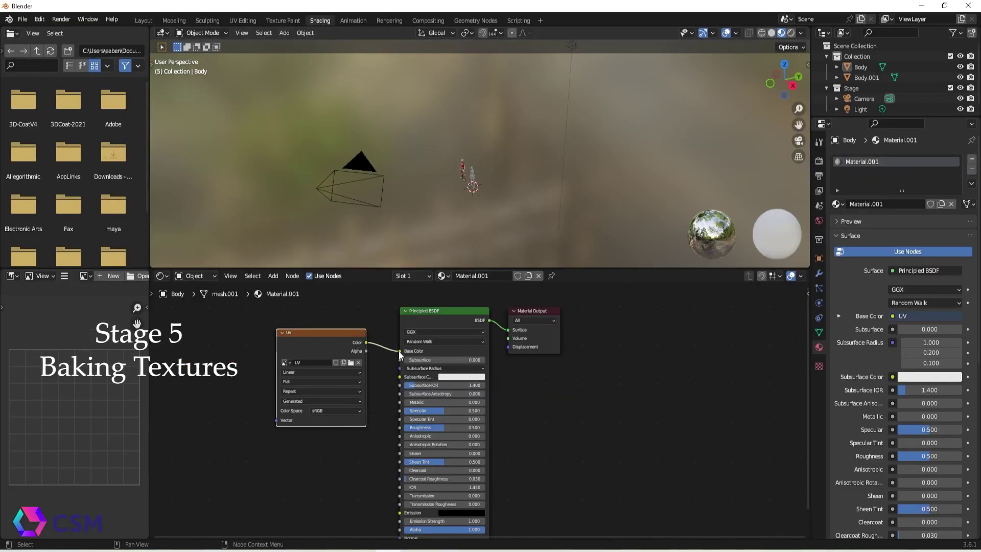
left_click_drag(399, 351, 378, 349)
left_click_drag(318, 347, 184, 441)
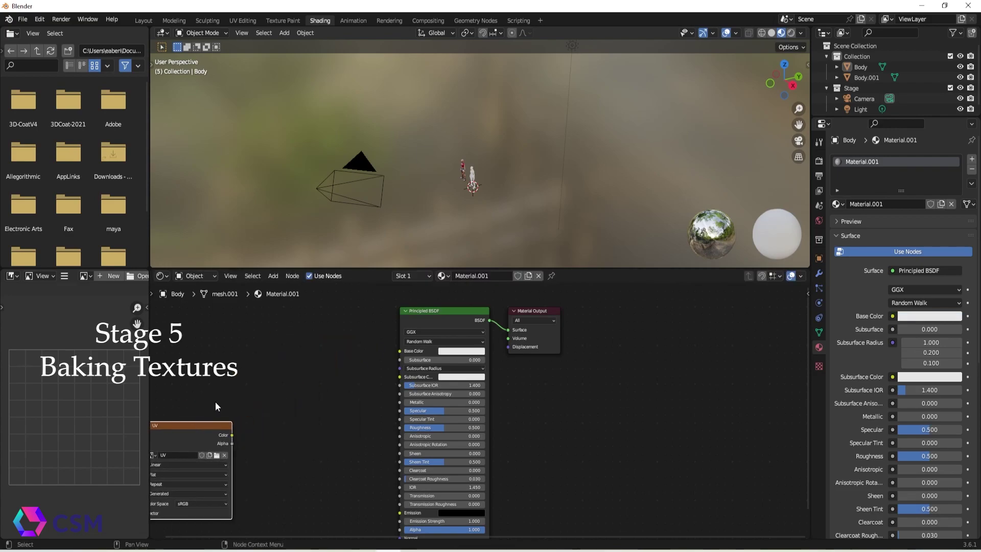
- Add an Image Texture node and place it beside the Principled BSDF node
left_click(273, 276)
mouse_move(300, 334)
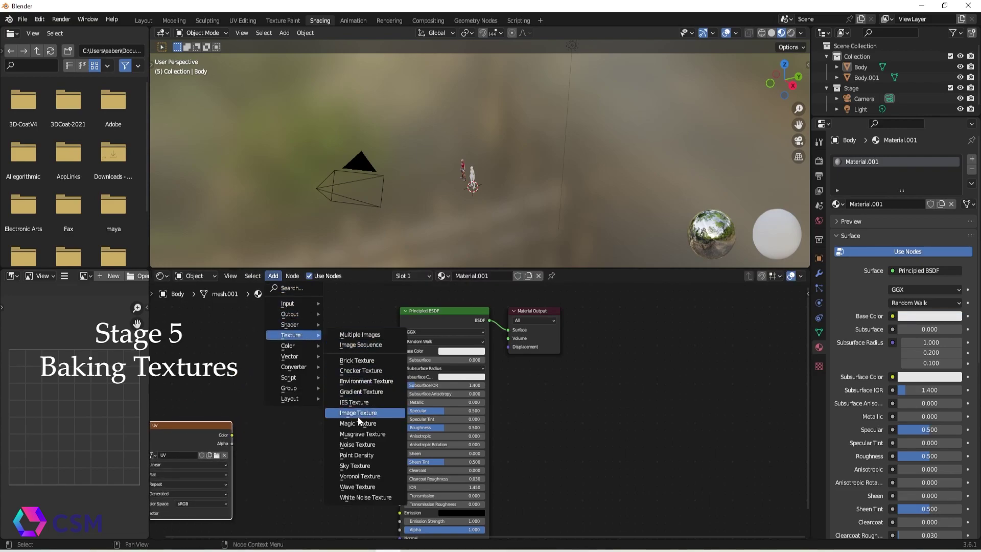
left_click(371, 414)
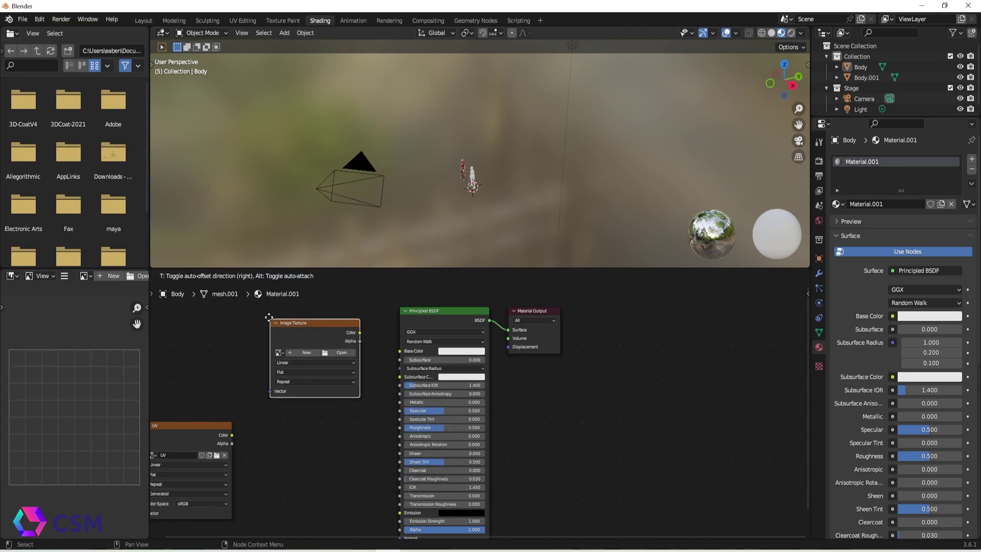
left_click(299, 340)
- Start a new image for the added texture node, named Bake_diffuse, with width and height of 2048 px
left_click(296, 352)
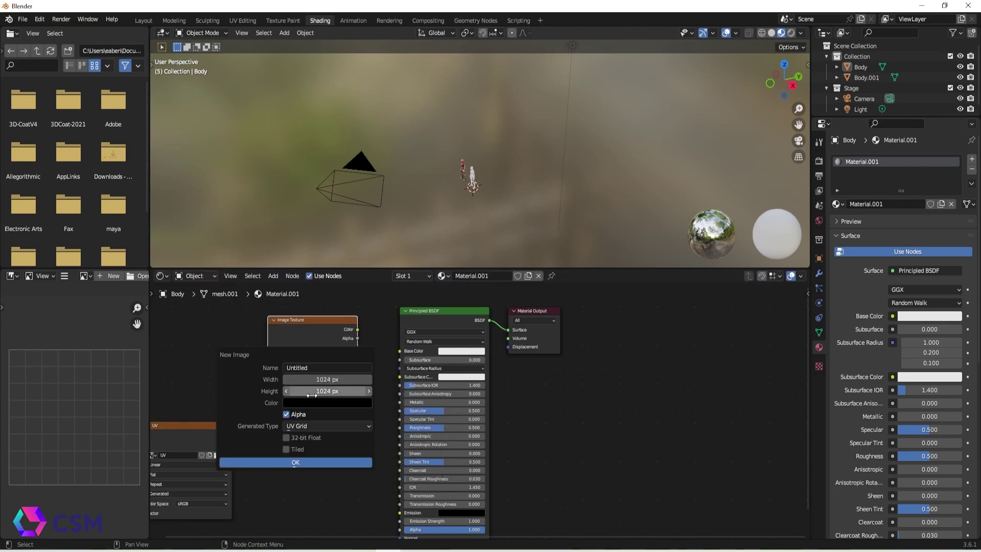
left_click(314, 367)
type("B")
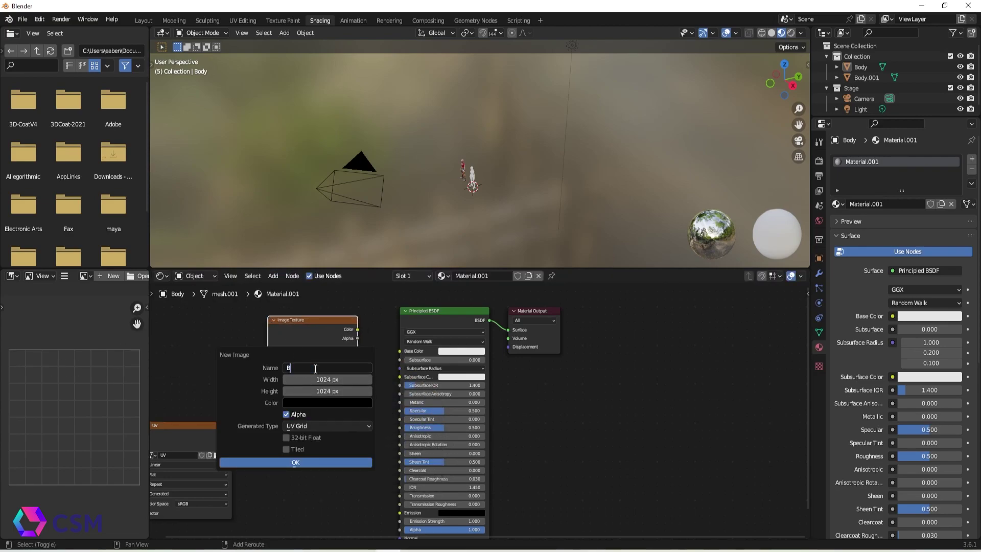
type("sake")
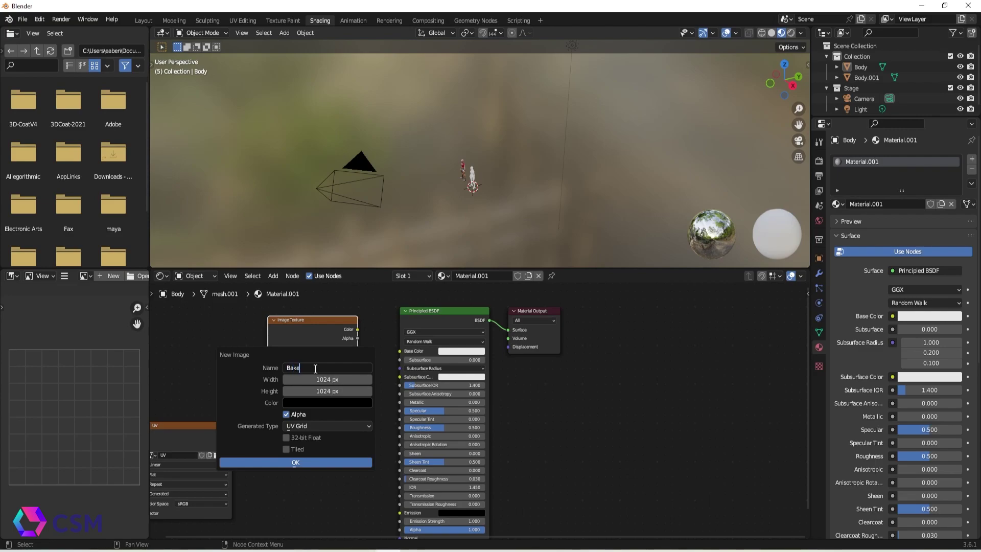
type("_diffuse")
left_click(347, 380)
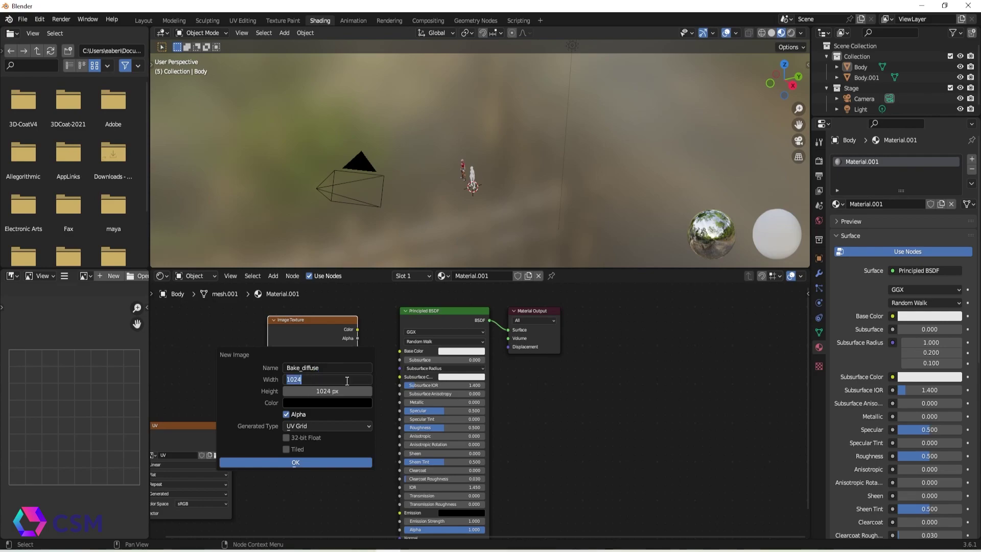
type("*2")
key("Return")
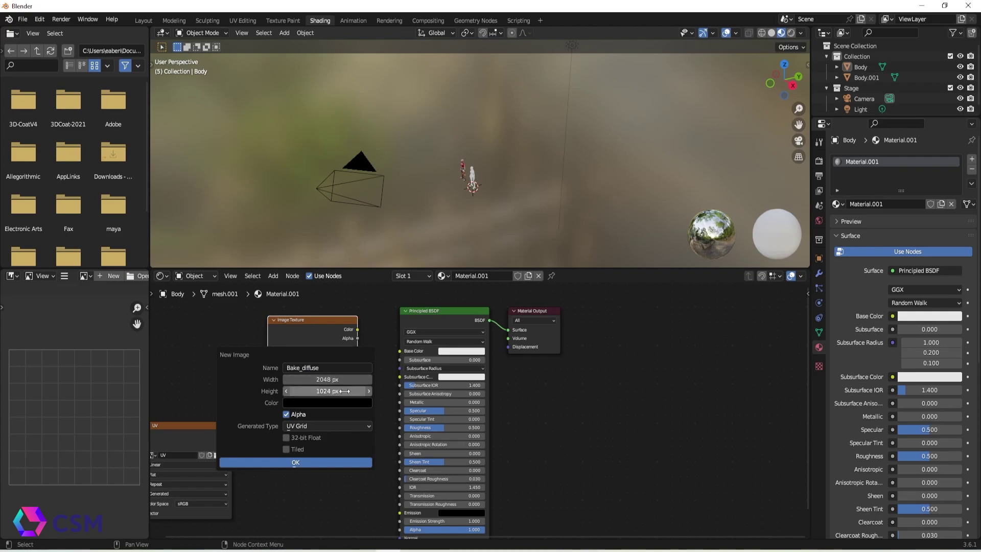
left_click(345, 392)
key("End")
type("*")
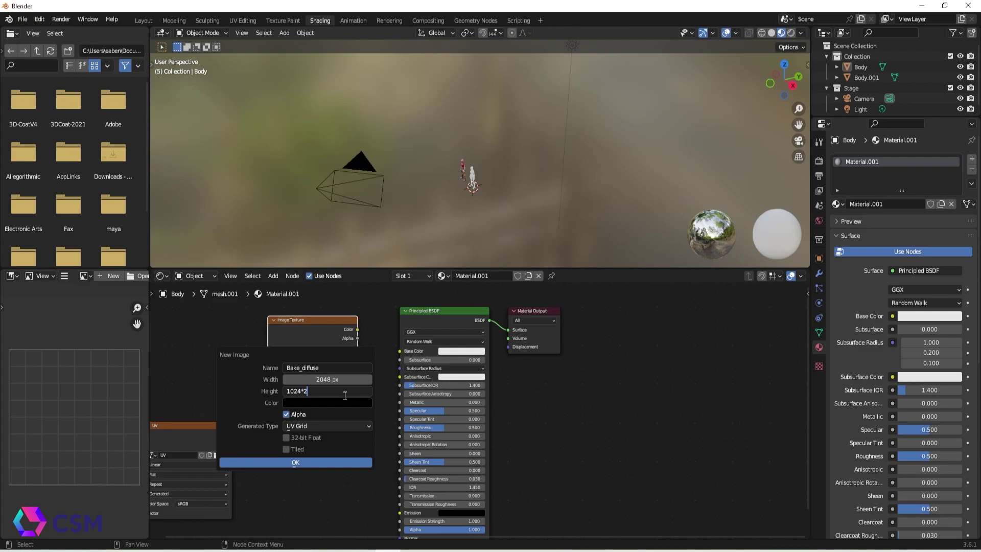
key("Return")
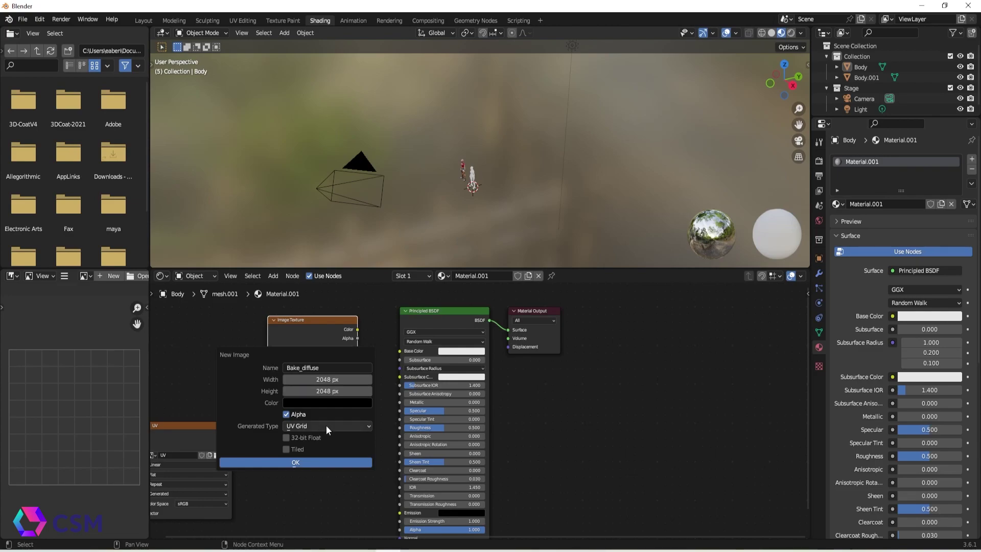
- Create the image with generated type Blank and connect its Color output to the Principled BSDF's Base Color
left_click(314, 425)
left_click(312, 436)
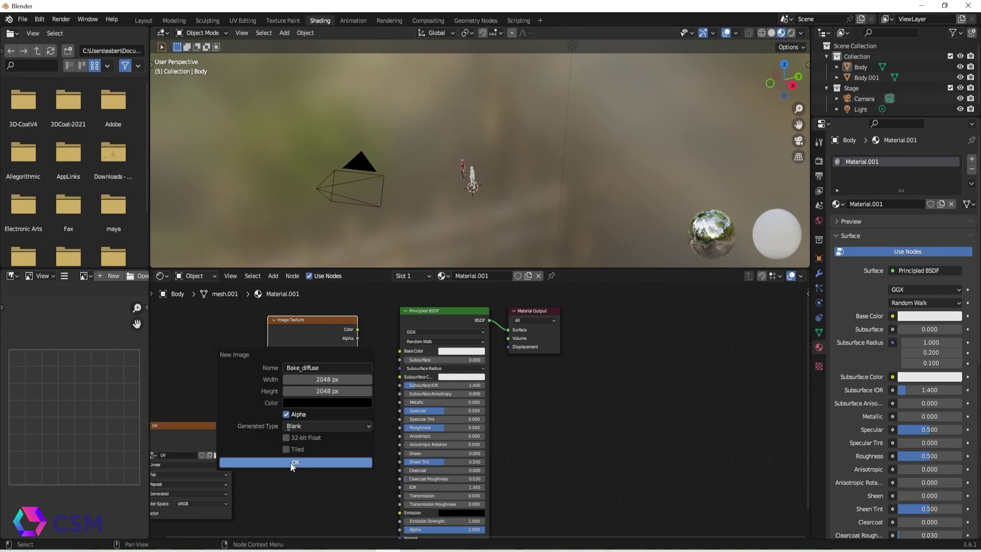
left_click(290, 462)
left_click_drag(358, 329, 404, 352)
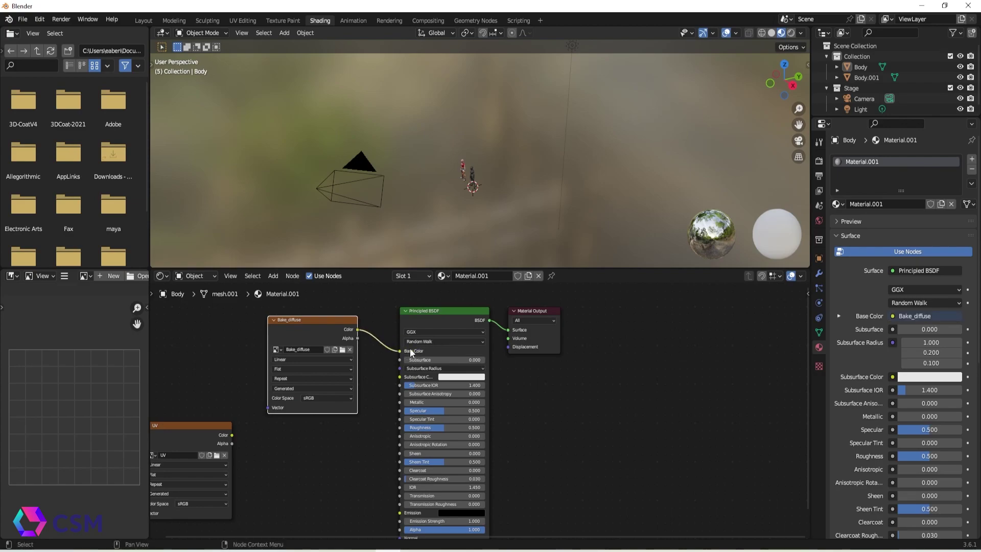
- Set the X location of the original textured character to 0 m in the Layout workspace
left_click(148, 21)
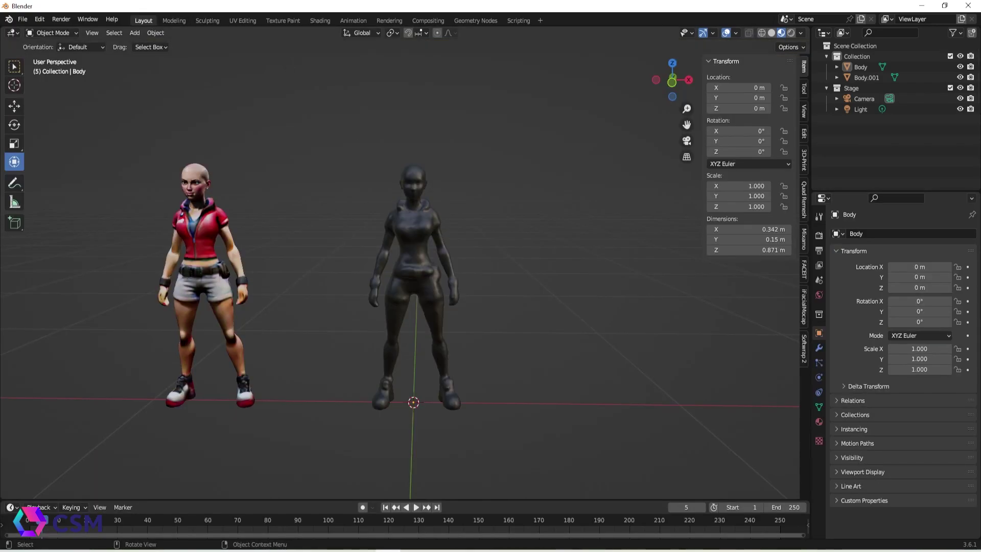
left_click(382, 261)
left_click(237, 258)
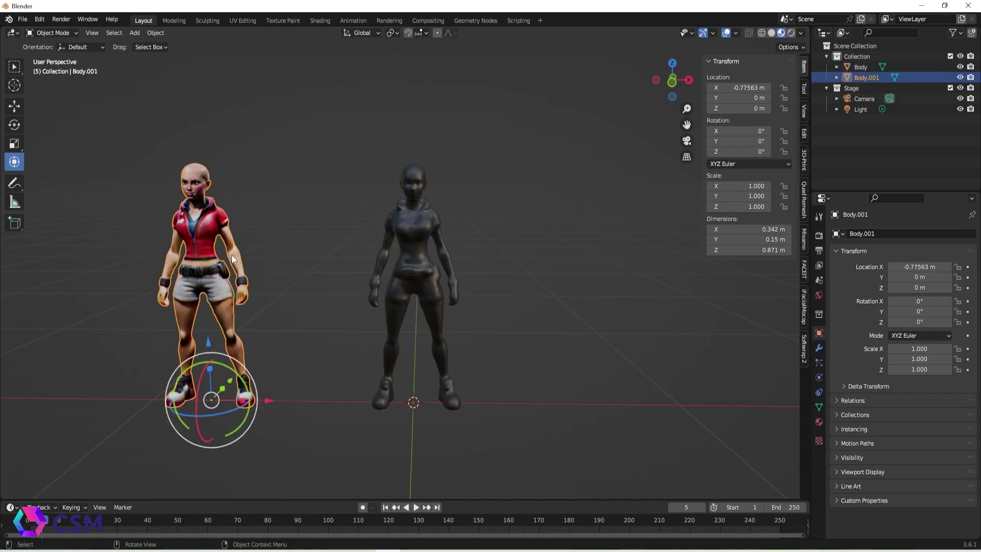
left_click(743, 88)
type("0")
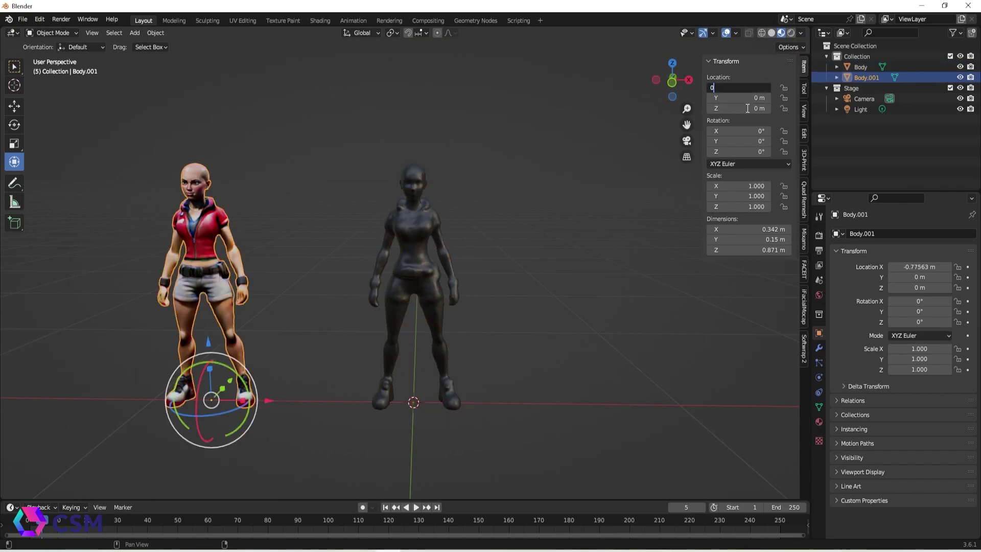
key("Return")
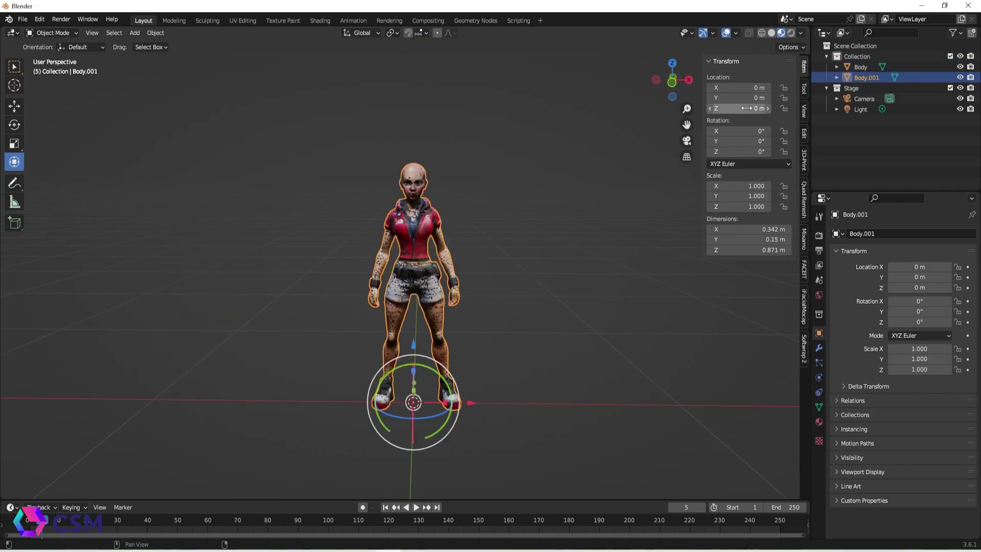
- Rename the original textured character object as Body
double_click(872, 78)
type("T")
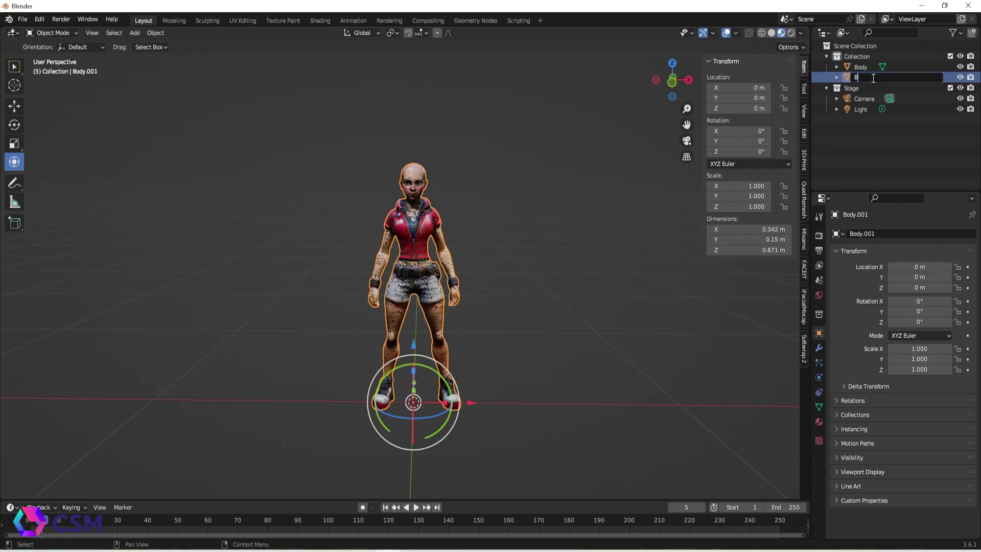
type("Body")
key("Return")
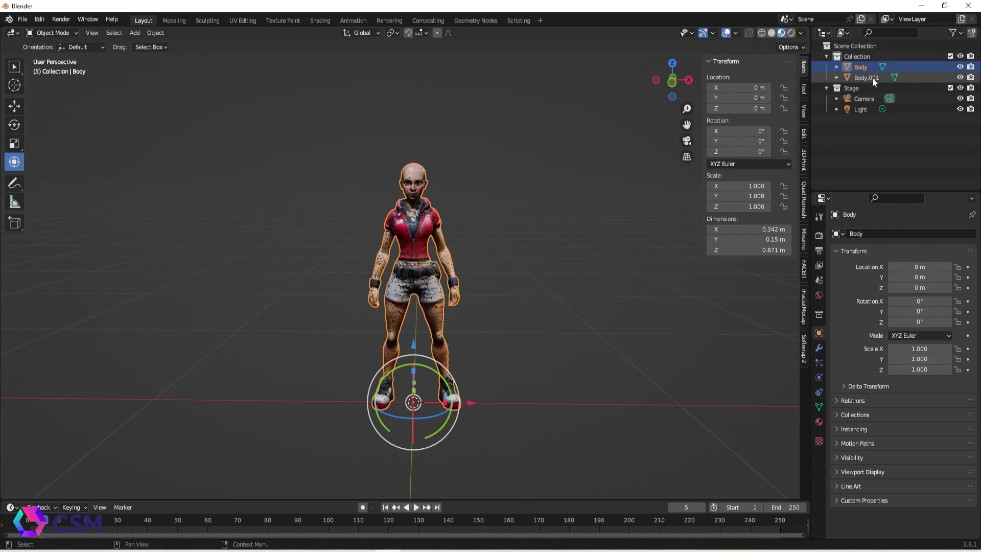
- Check the remeshed character in isolation and rename it as New_Body
left_click(917, 79)
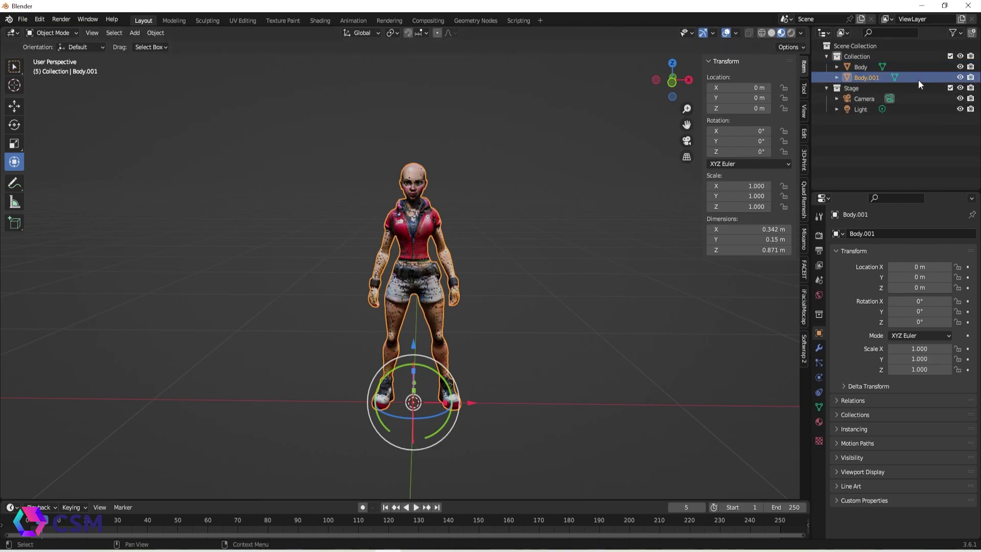
key("KP_Divide")
key("KP_Divide")
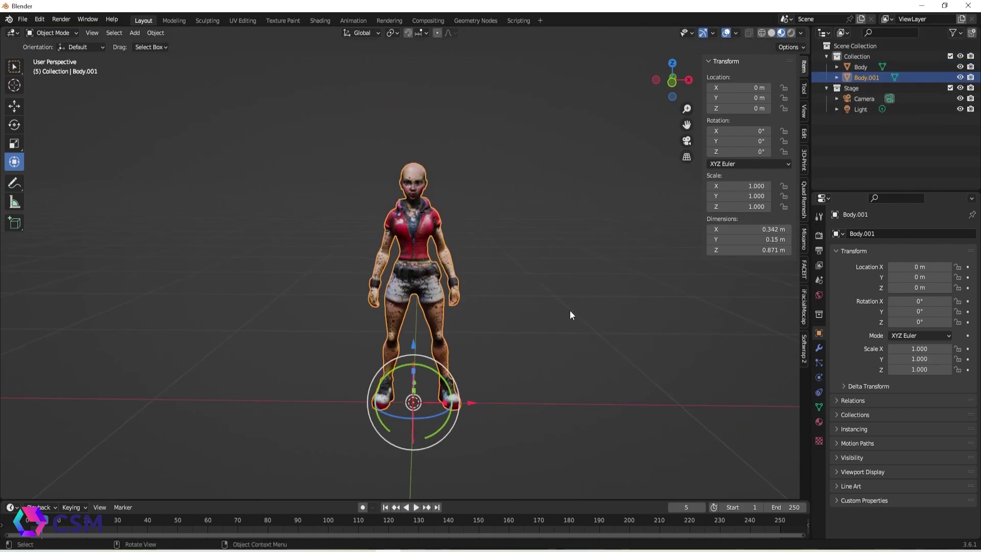
double_click(875, 79)
type("N")
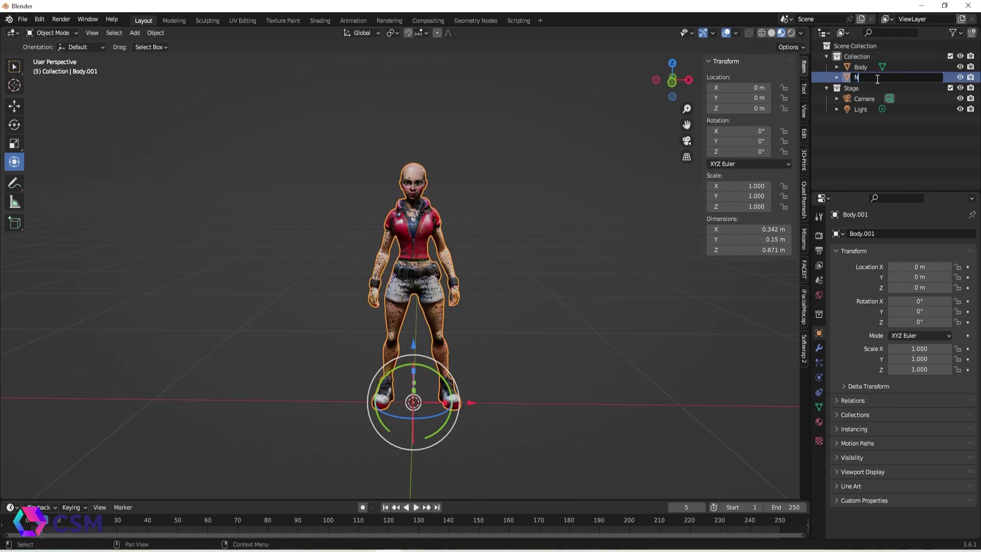
type("ew_Body")
key("Return")
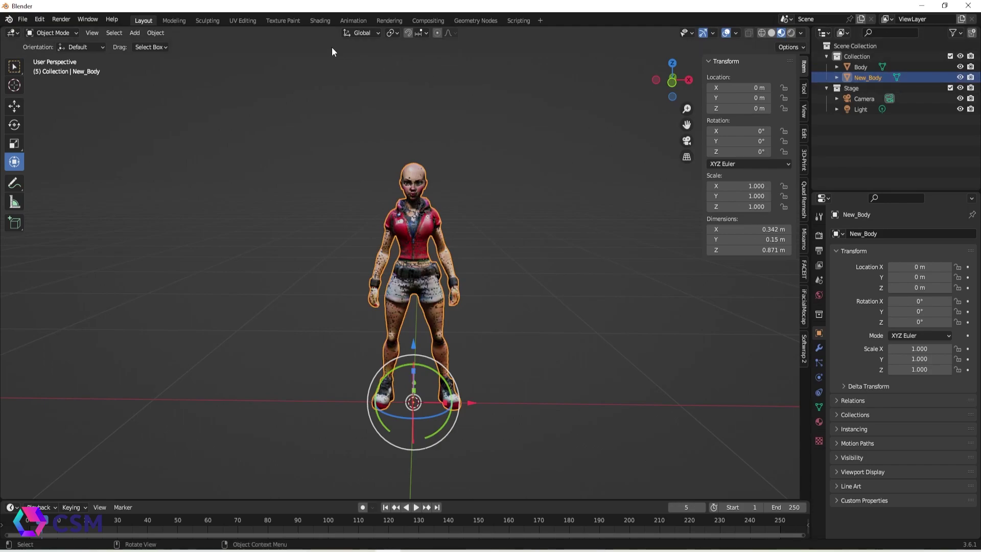
- In New_Body's shading nodes, select the Bake_diffuse texture node and set the Principled BSDF's Specular to 0
left_click(320, 20)
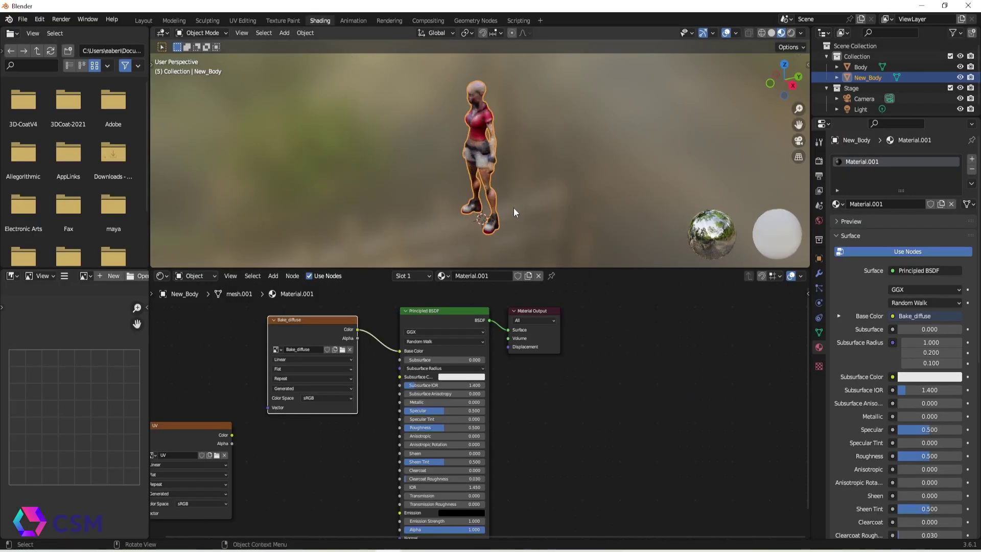
mouse_move(541, 207)
middle_mouse_down()
mouse_move(559, 185)
mouse_move(532, 216)
mouse_move(564, 179)
mouse_move(546, 200)
middle_mouse_up()
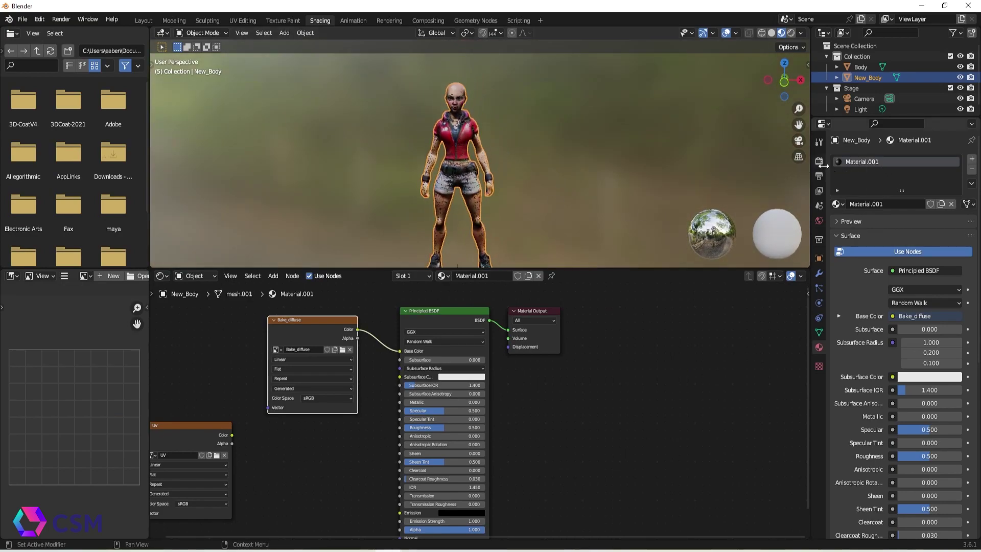
left_click(879, 66)
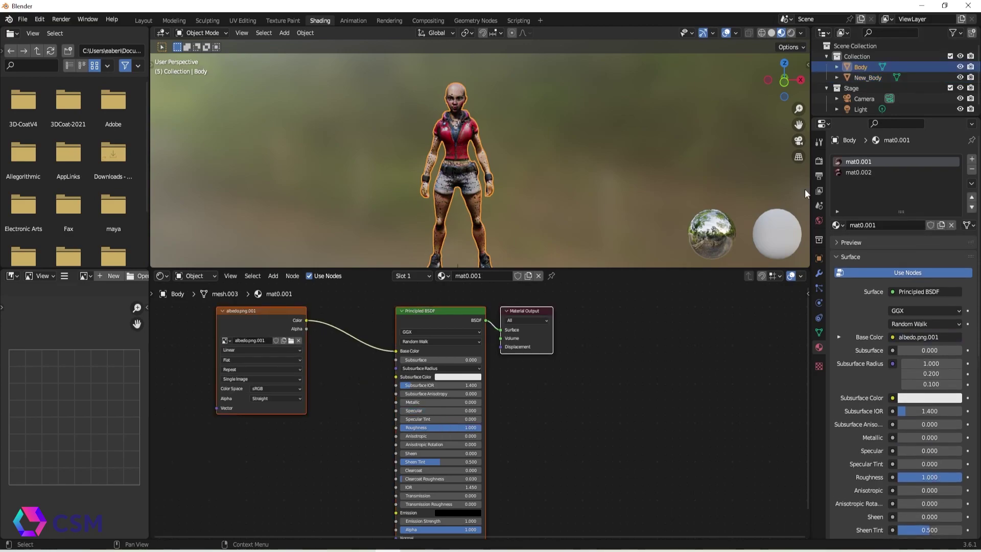
left_click(874, 79)
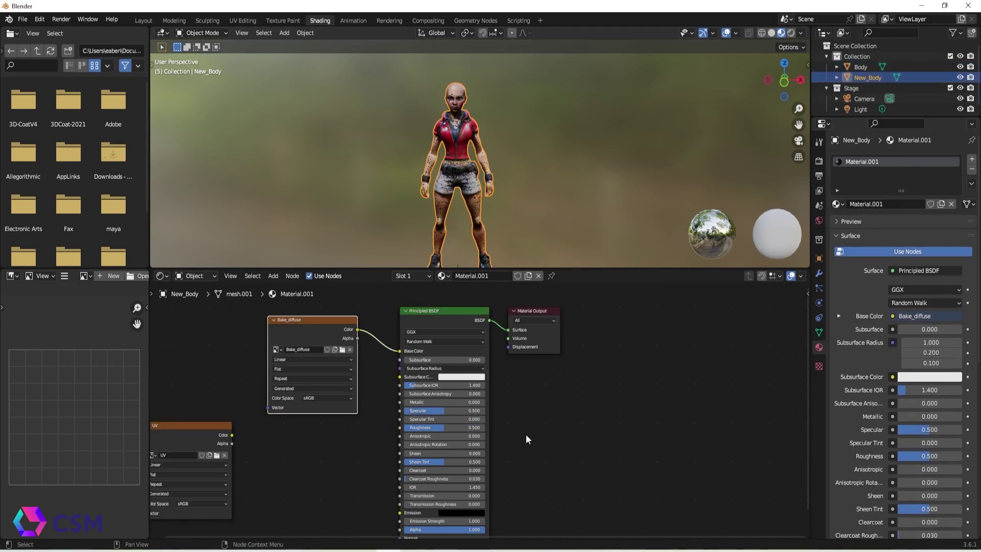
left_click(561, 410)
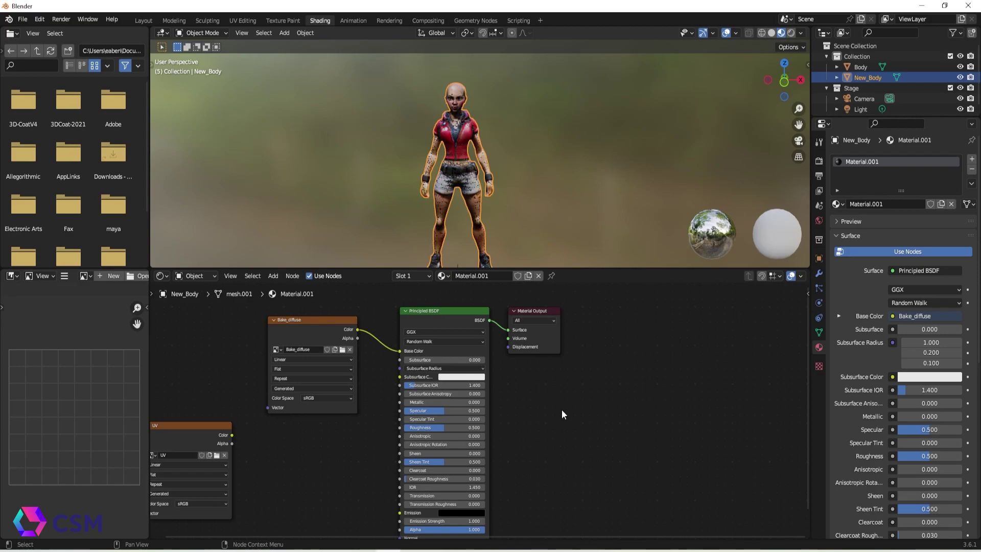
left_click(294, 355)
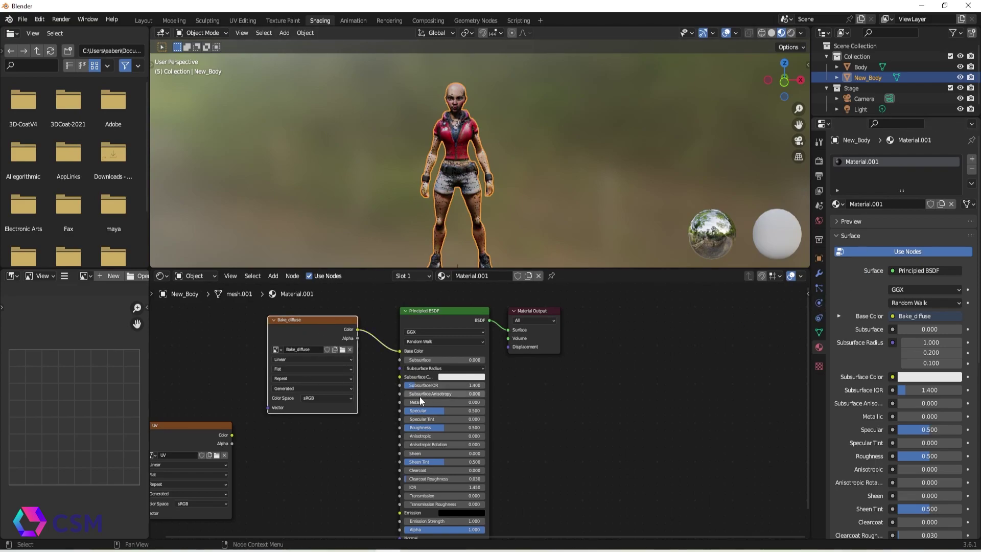
left_click_drag(446, 410, 403, 410)
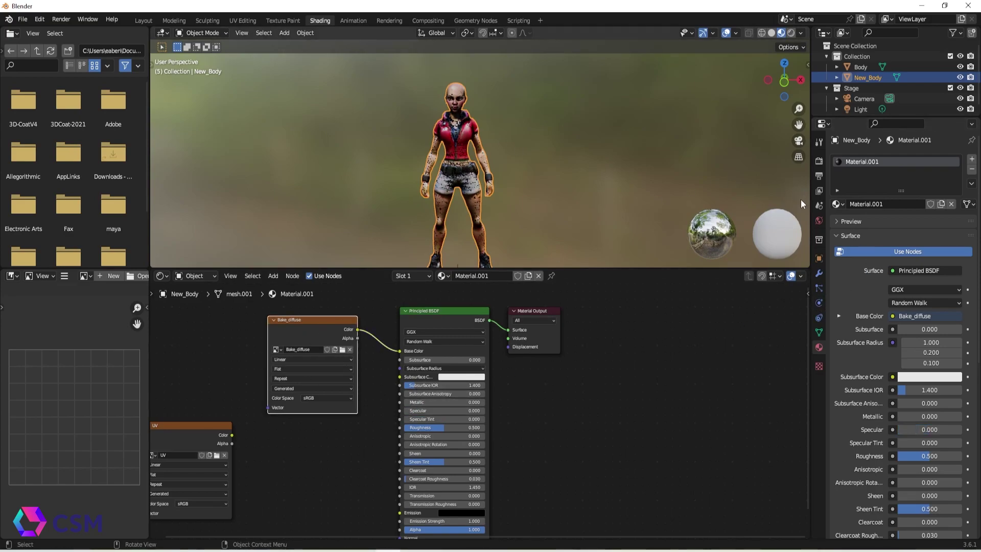
- Set the scene's render engine to Cycles
left_click(819, 162)
left_click(902, 160)
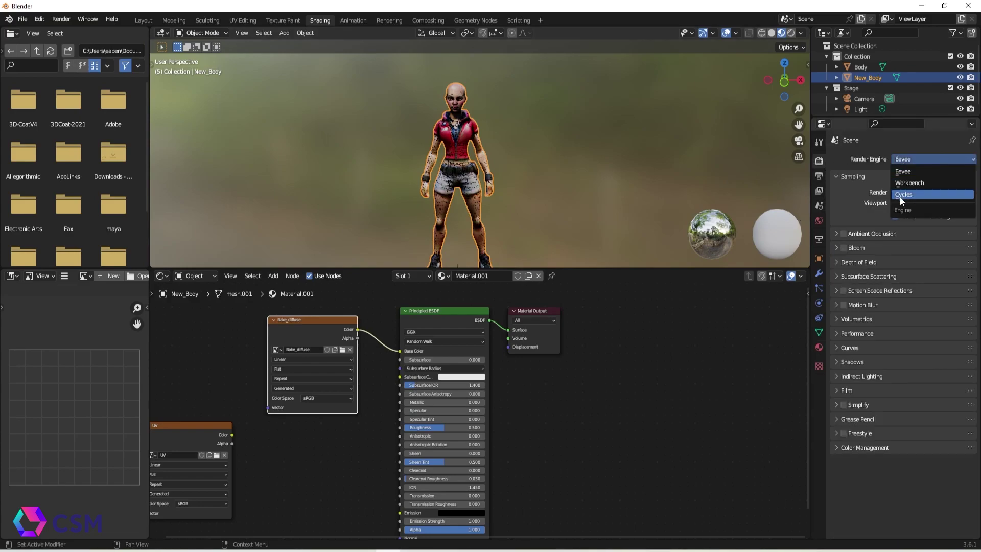
left_click(912, 195)
- Open the bake settings in the render properties and set the bake type to Diffuse
scroll(880, 370, "down", 2)
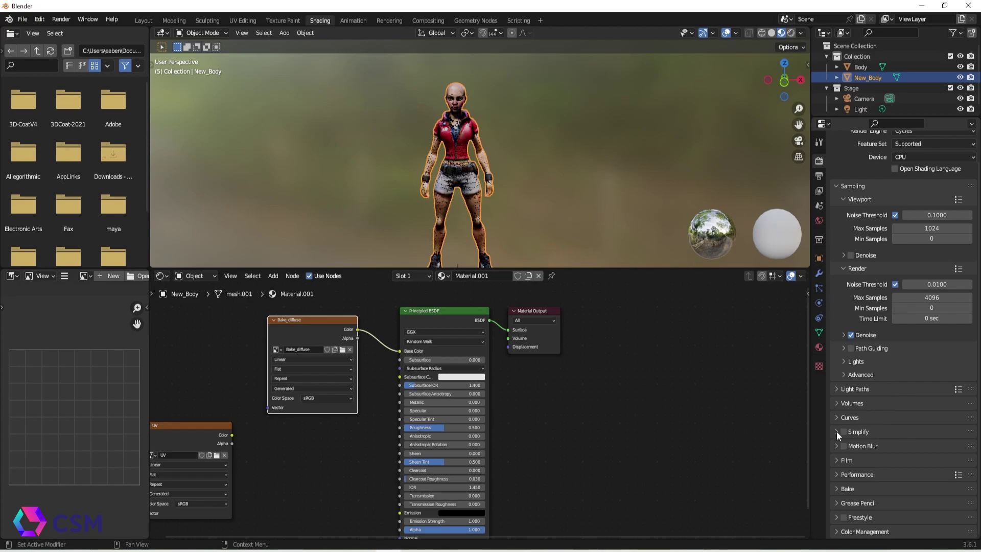
left_click(842, 487)
scroll(855, 470, "down", 8)
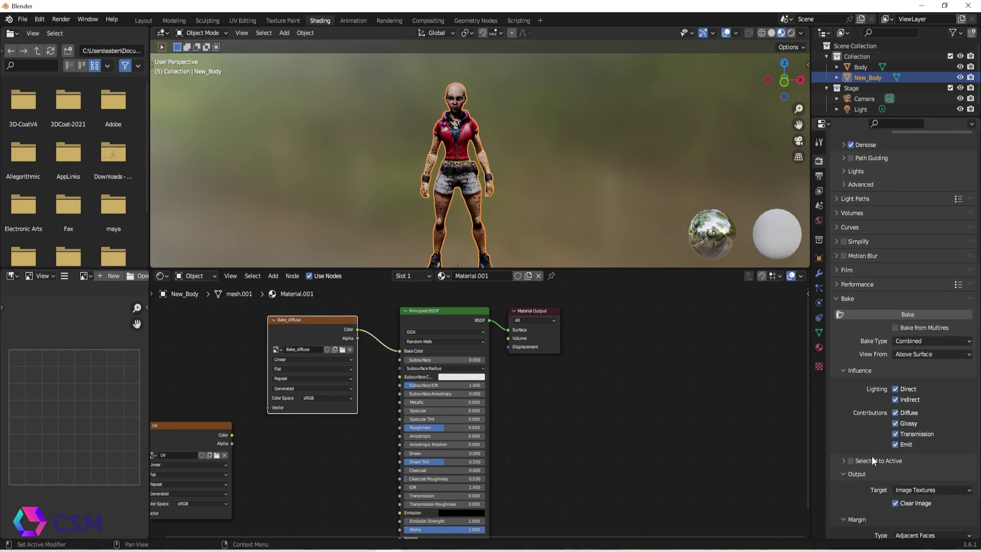
left_click(929, 341)
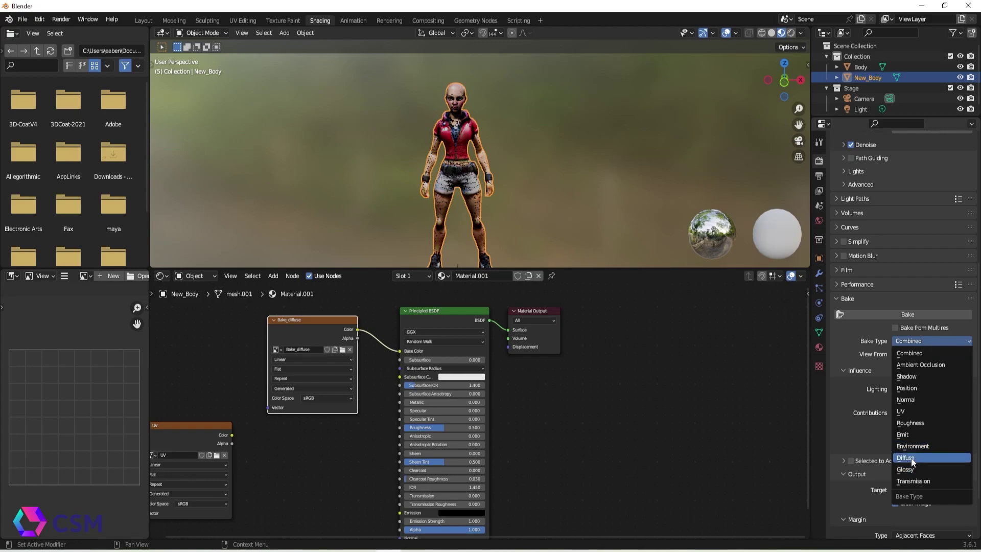
left_click(903, 460)
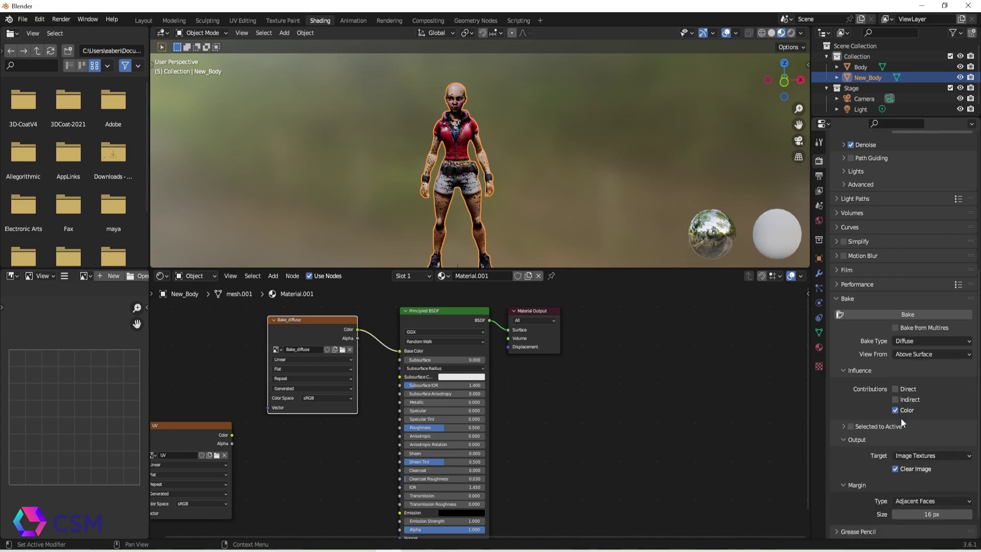
- Enable Selected to Active in the bake settings and set the extrusion to 0.03 m
left_click(851, 426)
left_click(844, 426)
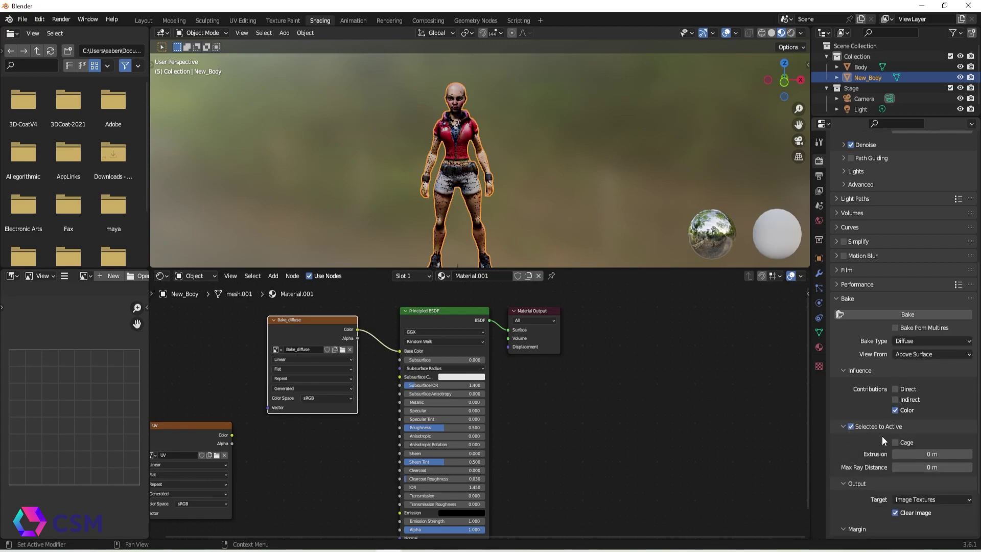
scroll(887, 443, "down", 1)
left_click(970, 433)
left_click(969, 433)
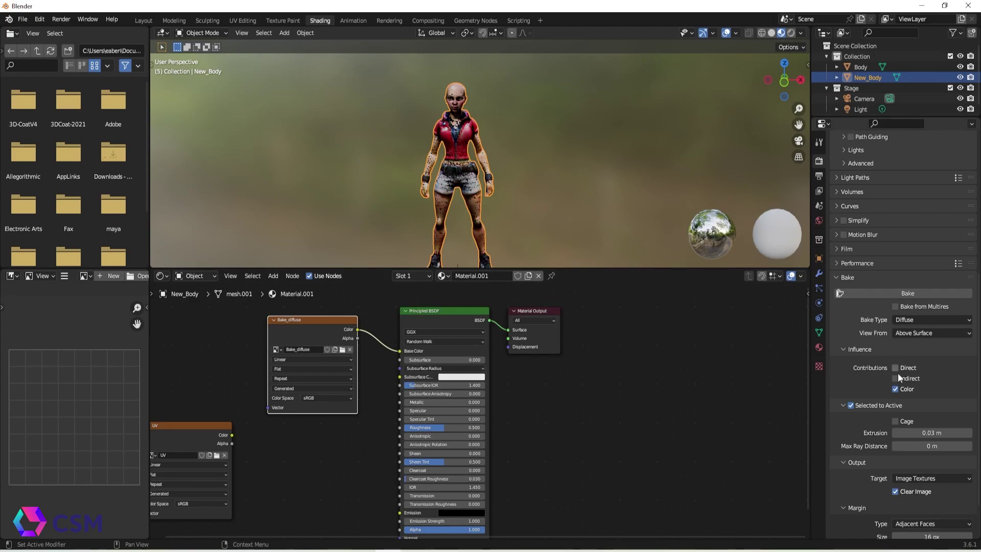
scroll(941, 437, "down", 1)
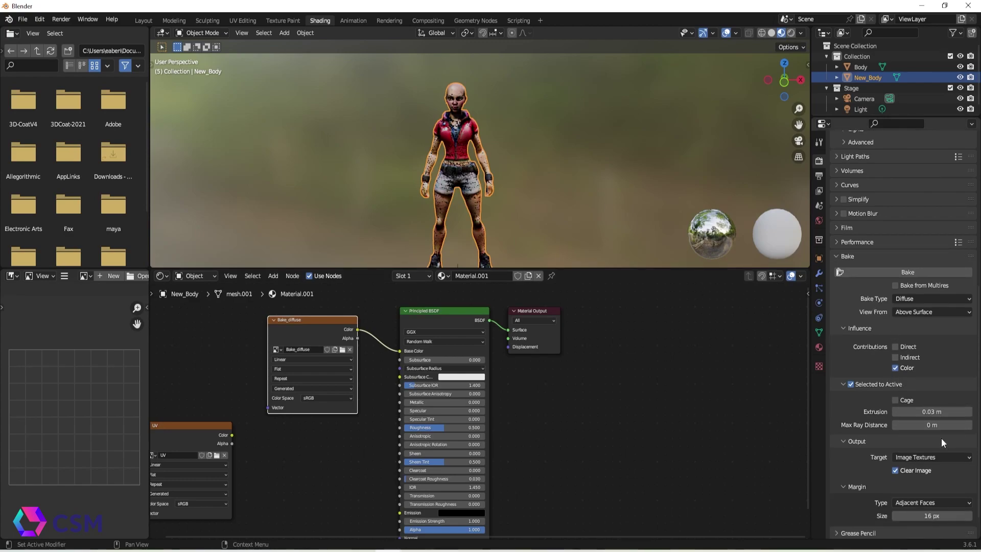
scroll(920, 266, "up", 1)
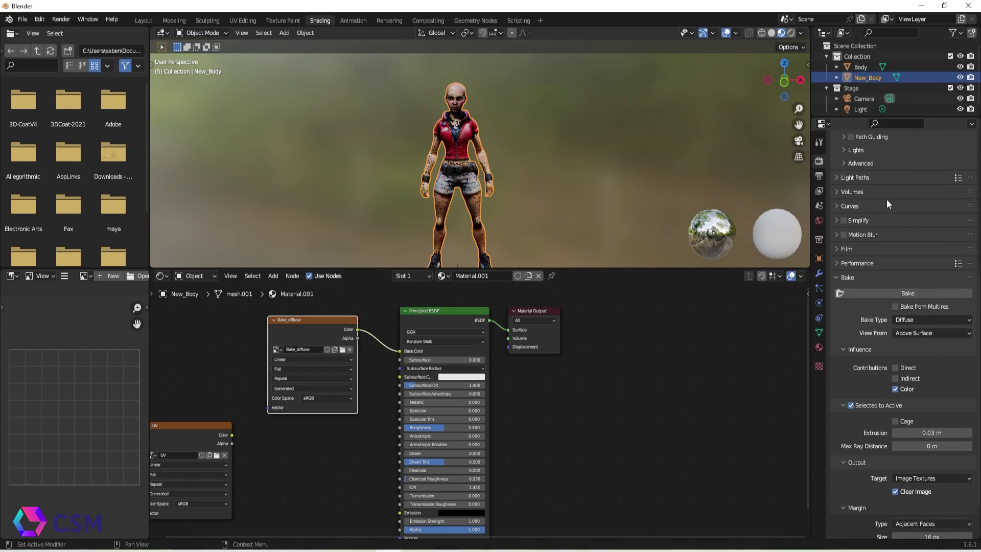
- Add Body to the selection with New_Body active and bake its diffuse color into the Bake_diffuse texture node
left_click(866, 66, "ctrl")
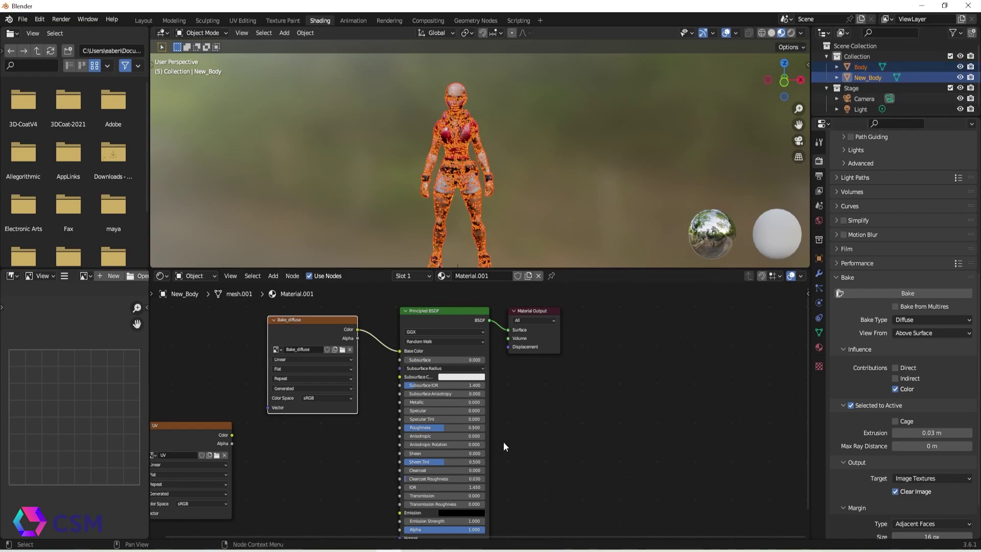
left_click(294, 332)
left_click(899, 294)
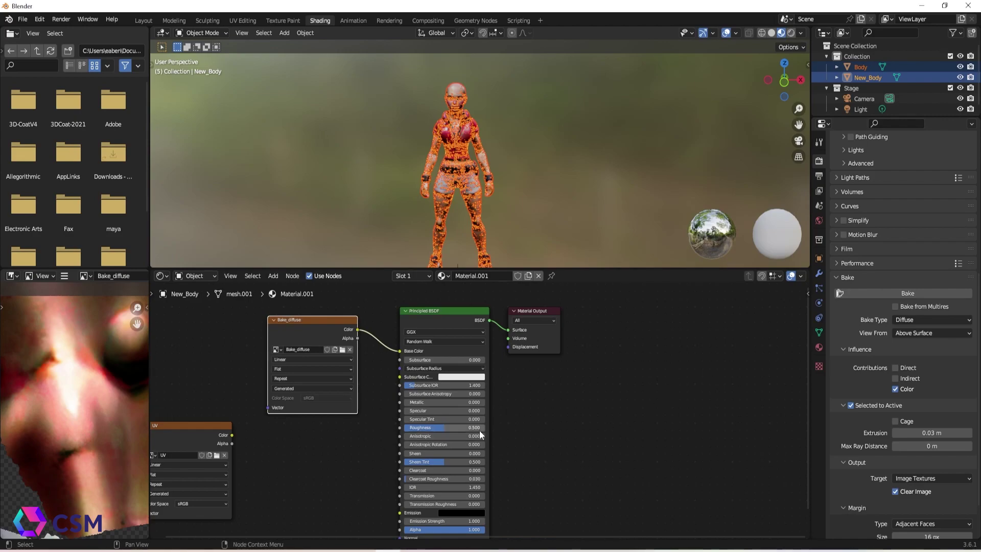
- Hide the original Body and select the freshly baked New_Body
left_click(921, 68)
left_click(960, 67)
scroll(460, 119, "up", 1)
left_click(459, 119)
left_click_drag(498, 173, 512, 135, "alt+shift")
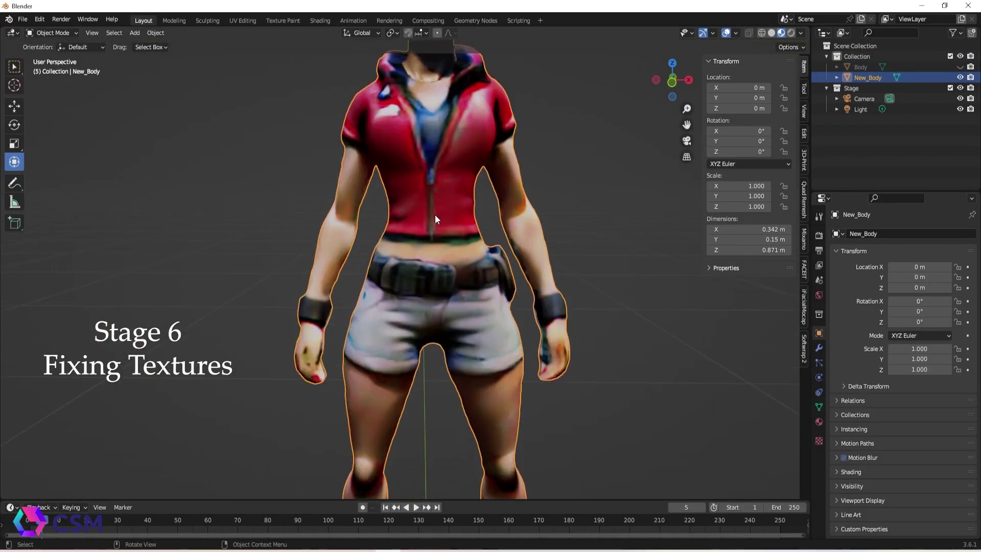
- Put New_Body into Texture Paint mode, framing the neck and collar area
scroll(429, 218, "up", 5)
mouse_move(388, 217)
middle_mouse_down()
mouse_move(460, 219)
mouse_move(428, 217)
middle_mouse_up()
key("ctrl+Tab")
left_click(483, 97)
scroll(483, 96, "up", 1)
middle_click_drag(445, 184, 426, 192)
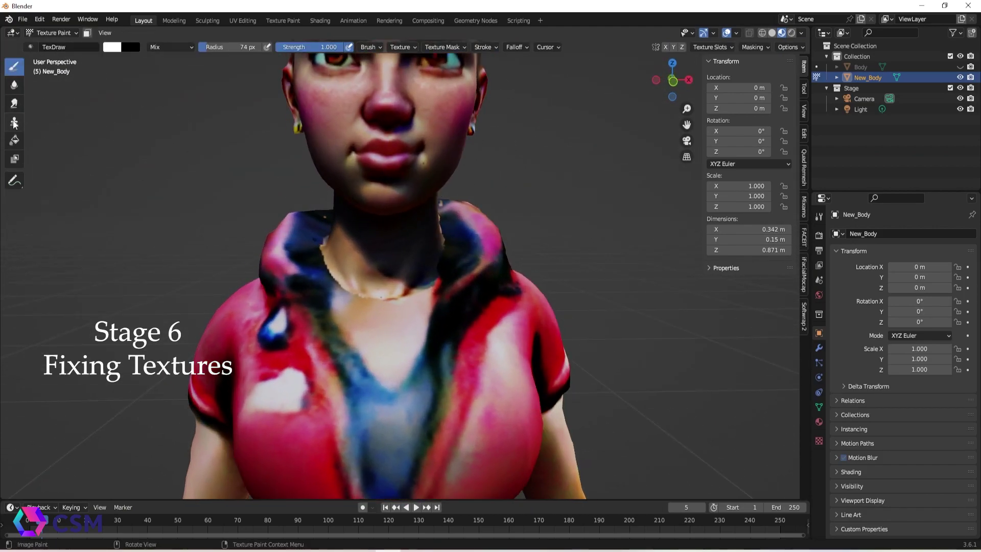
- Choose the Clone brush with a strength of 0.222 and a radius of 66 px
left_click(14, 123)
left_click_drag(232, 47, 184, 47)
key("f")
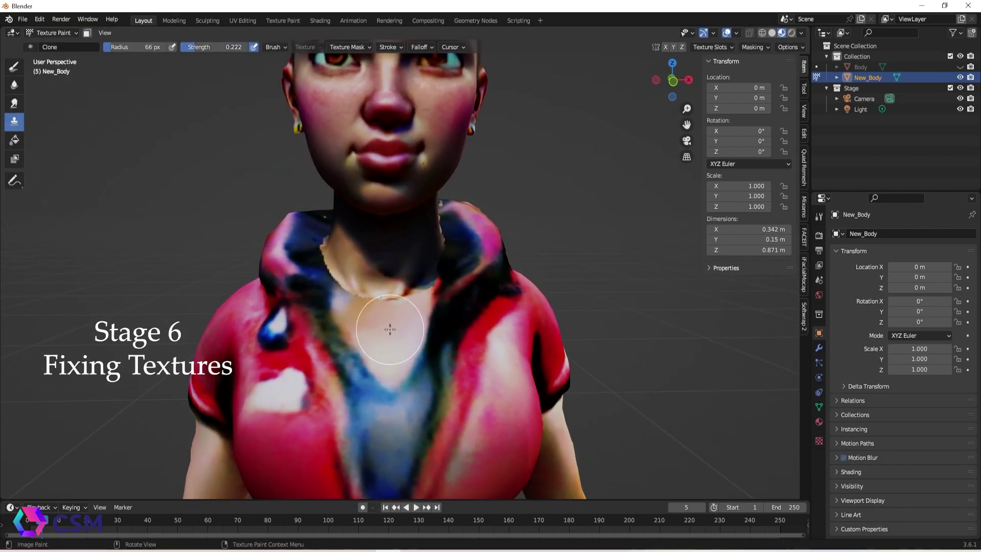
- Clone nearby skin over the jagged seam at the front of the neck, resampling the source as needed
left_click(411, 326)
middle_click_drag(408, 316, 403, 330)
scroll(403, 330, "up", 2)
middle_click_drag(397, 348, 418, 305, "shift")
left_click(405, 332, "ctrl")
mouse_move(446, 287)
left_mouse_down()
mouse_move(361, 287)
mouse_move(423, 291)
mouse_move(400, 290)
left_mouse_up()
left_click(440, 328, "ctrl")
mouse_move(464, 273)
left_mouse_down()
mouse_move(460, 261)
mouse_move(472, 272)
left_mouse_up()
left_click(461, 240, "ctrl")
left_click(461, 300, "ctrl")
- Clone skin over the texture seam on the character's left side of the neck, along the collar
mouse_move(472, 272)
middle_mouse_down()
mouse_move(420, 306)
mouse_move(388, 278)
middle_mouse_up()
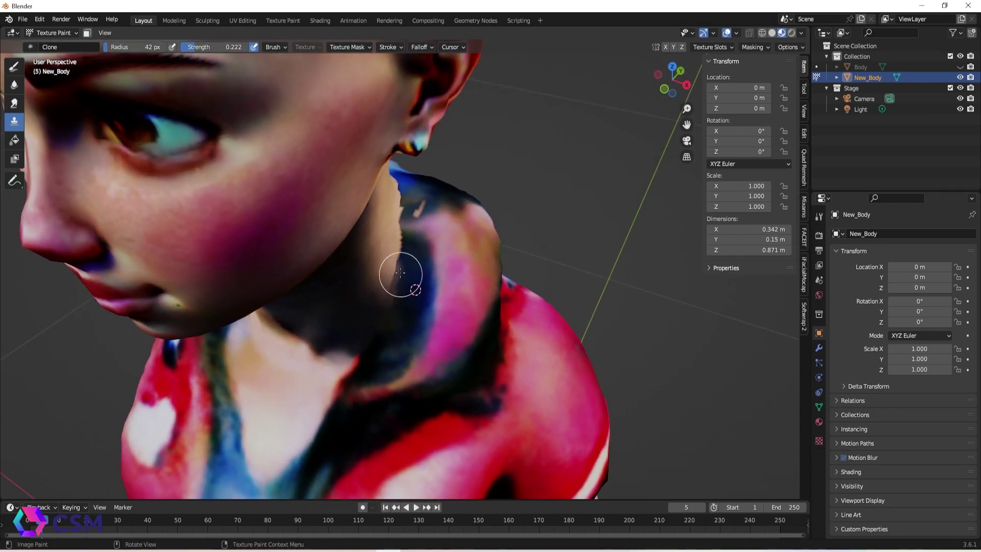
middle_click_drag(395, 236, 389, 261)
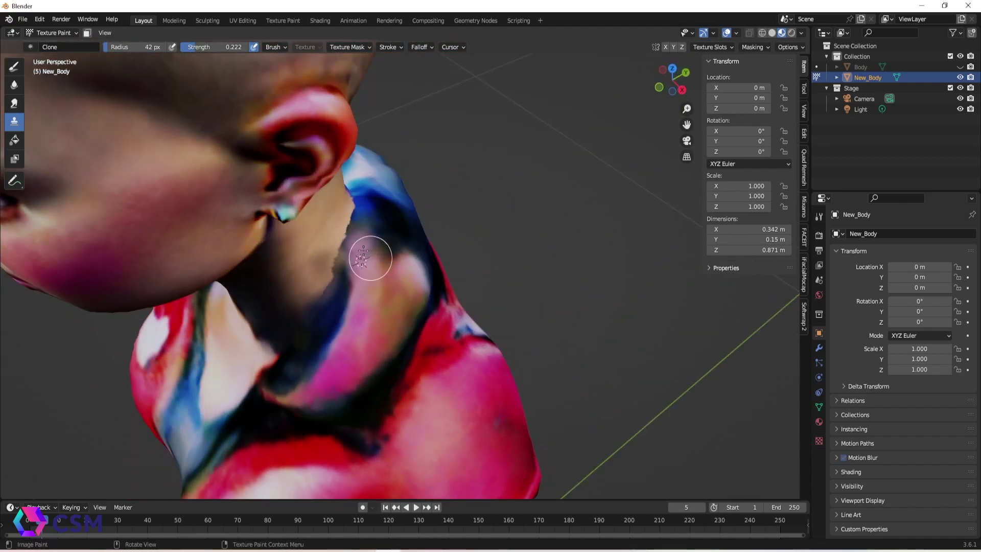
mouse_move(371, 258)
middle_mouse_down()
mouse_move(348, 297)
mouse_move(423, 260)
middle_mouse_up()
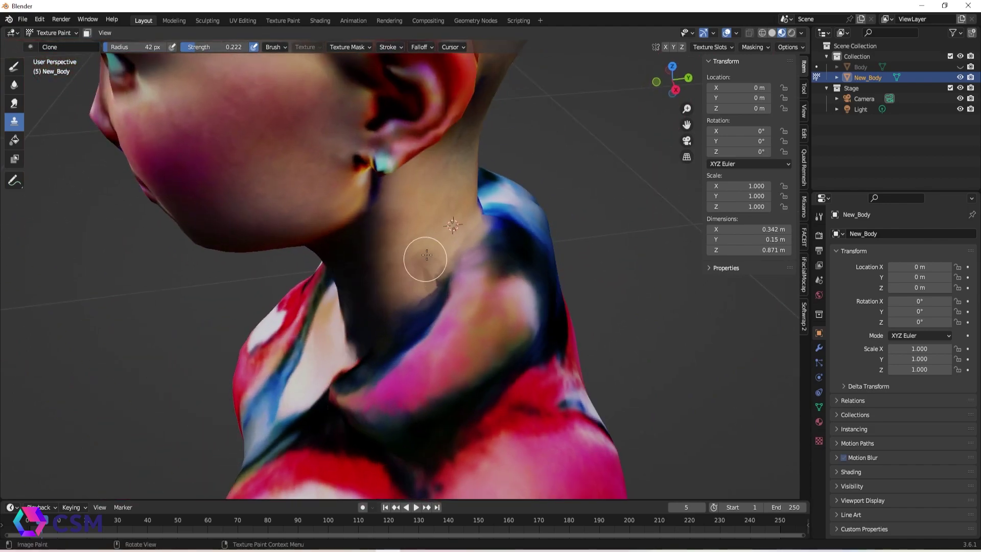
left_click_drag(423, 260, 427, 274)
- Clone skin over the seam on the character's right side of the neck with a 26 px brush, blending it into the chest
mouse_move(448, 252)
middle_mouse_down()
mouse_move(405, 267)
mouse_move(407, 275)
mouse_move(352, 280)
mouse_move(374, 250)
mouse_move(363, 240)
mouse_move(327, 286)
mouse_move(371, 257)
middle_mouse_up()
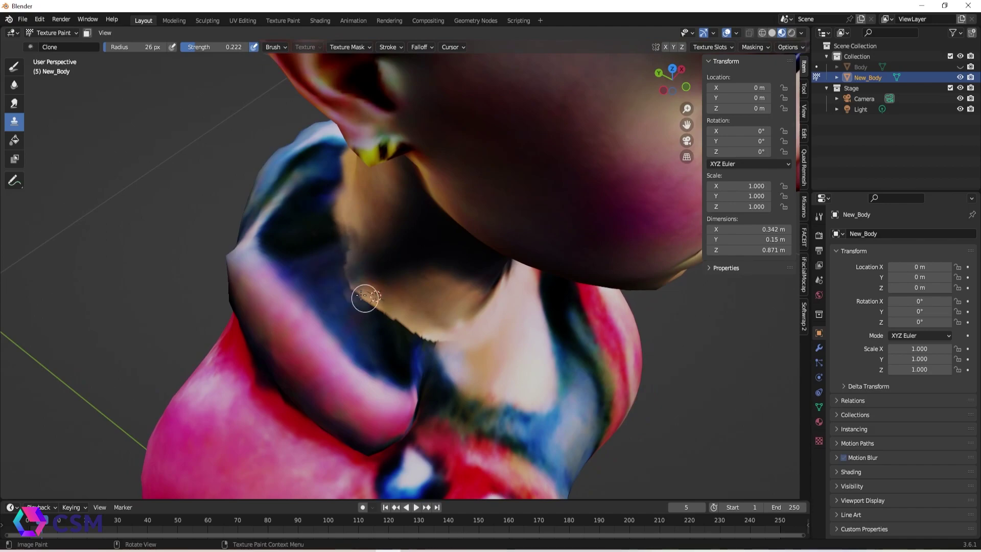
middle_click_drag(409, 329, 363, 288)
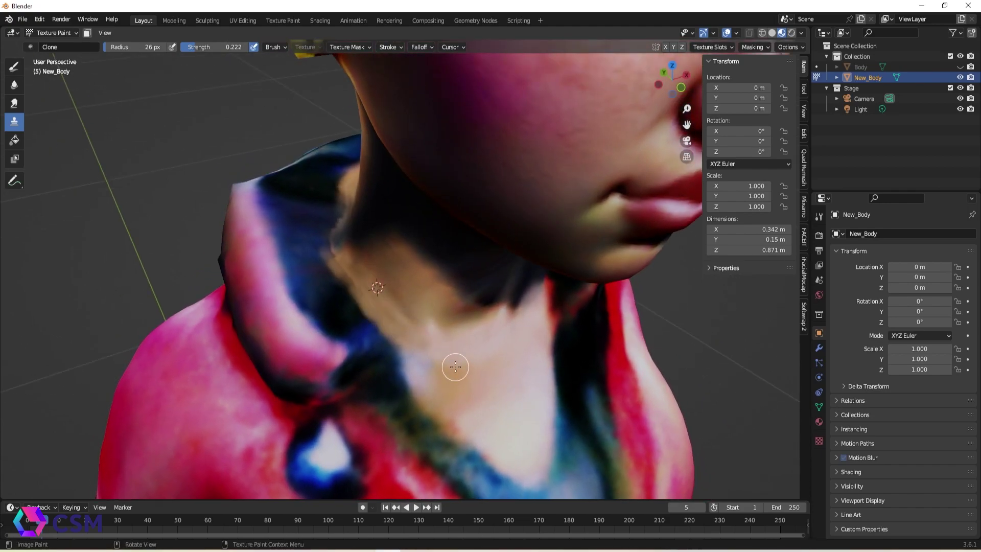
middle_click_drag(455, 367, 385, 305)
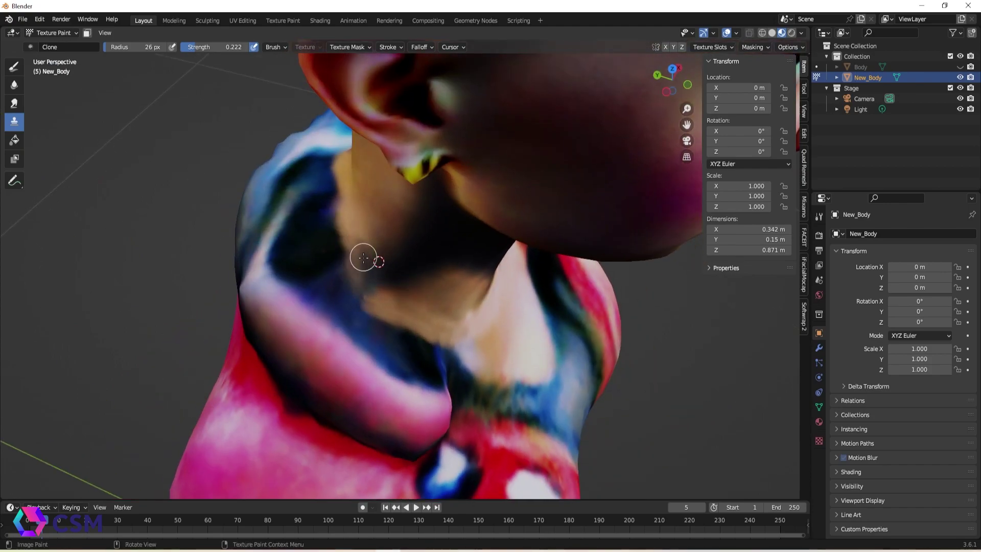
mouse_move(363, 256)
middle_mouse_down()
mouse_move(374, 256)
mouse_move(419, 340)
mouse_move(374, 308)
mouse_move(403, 282)
mouse_move(608, 306)
mouse_move(417, 248)
middle_mouse_up()
left_click(415, 350, "ctrl")
- Return New_Body to Object Mode and unhide the original Body
scroll(404, 283, "down", 4)
scroll(417, 247, "down", 3)
key("ctrl+Tab")
left_click(542, 220)
mouse_move(541, 219)
middle_mouse_down()
mouse_move(578, 228)
mouse_move(539, 228)
middle_mouse_up()
left_click(960, 67)
scroll(530, 324, "down", 4)
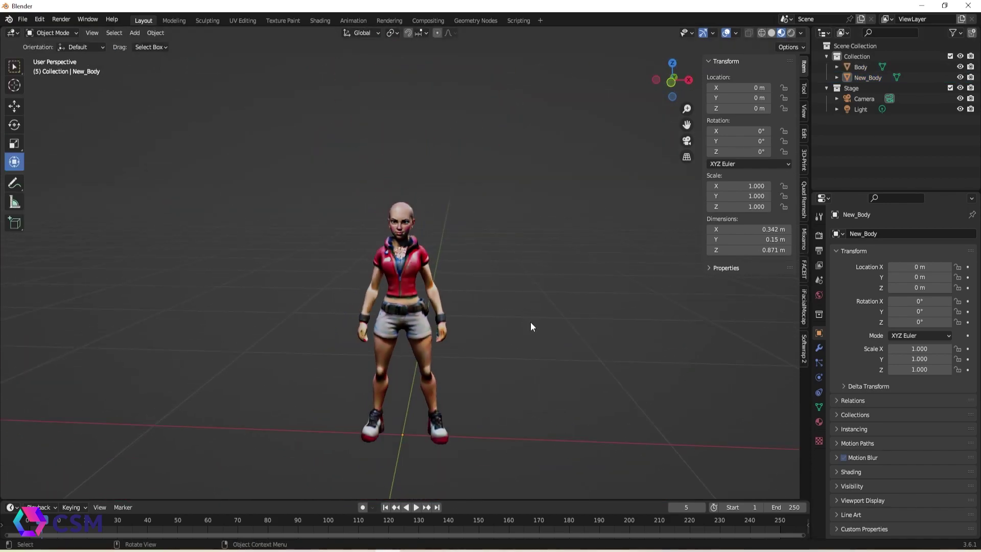
- Move Body to about -0.43 m on X beside New_Body and compare both characters from the front
left_click(861, 67)
left_click_drag(459, 436, 349, 432)
scroll(361, 358, "up", 3)
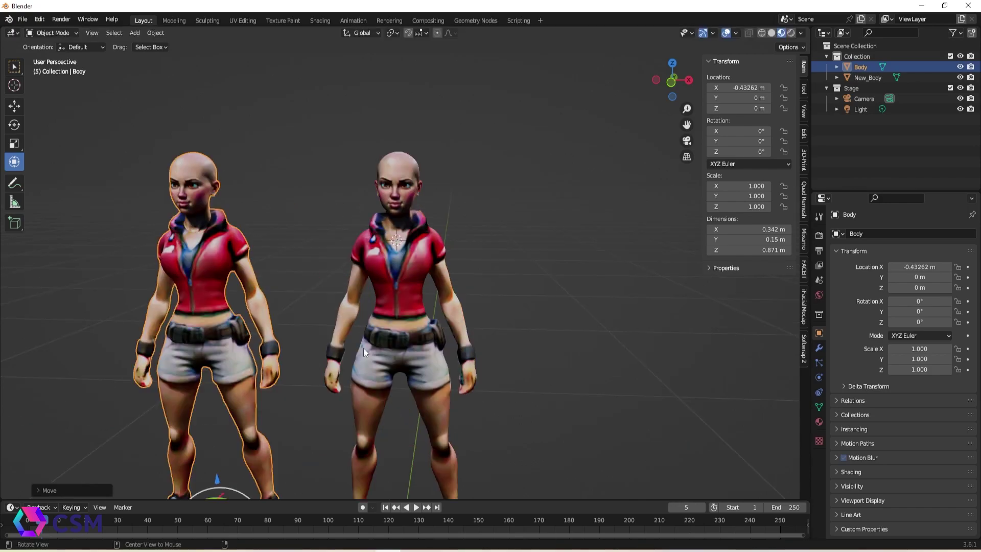
middle_click_drag(364, 348, 289, 333, "alt")
key("KP_1")
scroll(388, 352, "up", 3)
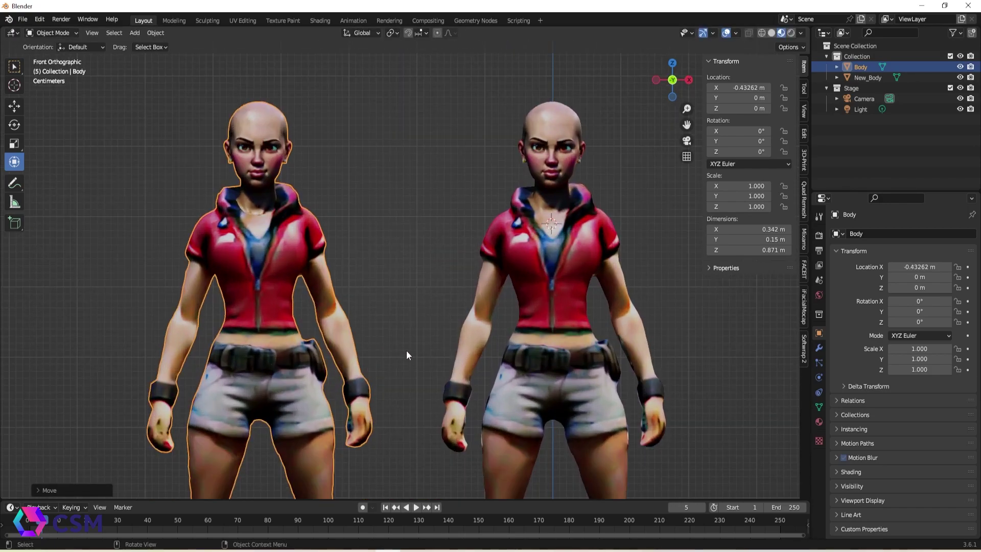
scroll(381, 326, "up", 1)
middle_click_drag(412, 209, 366, 215, "shift")
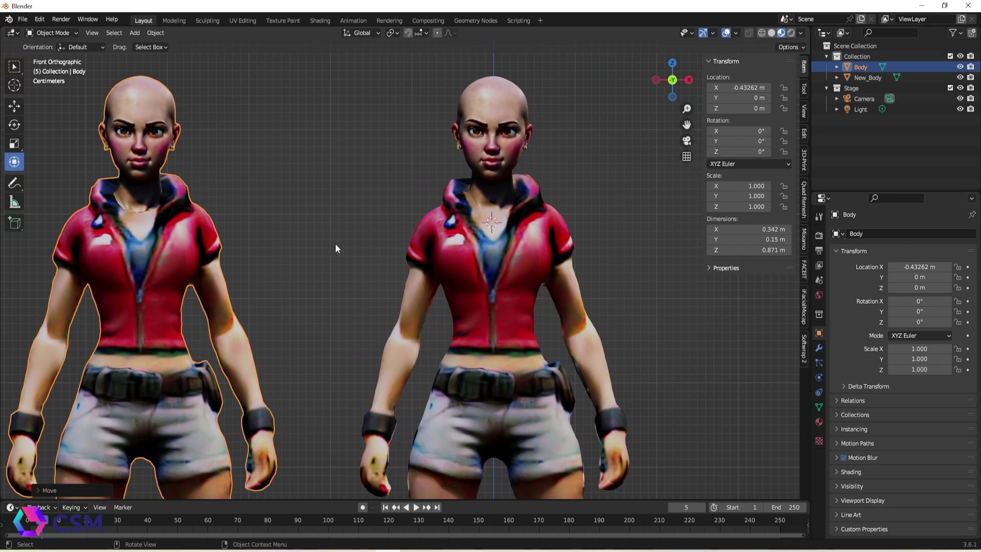